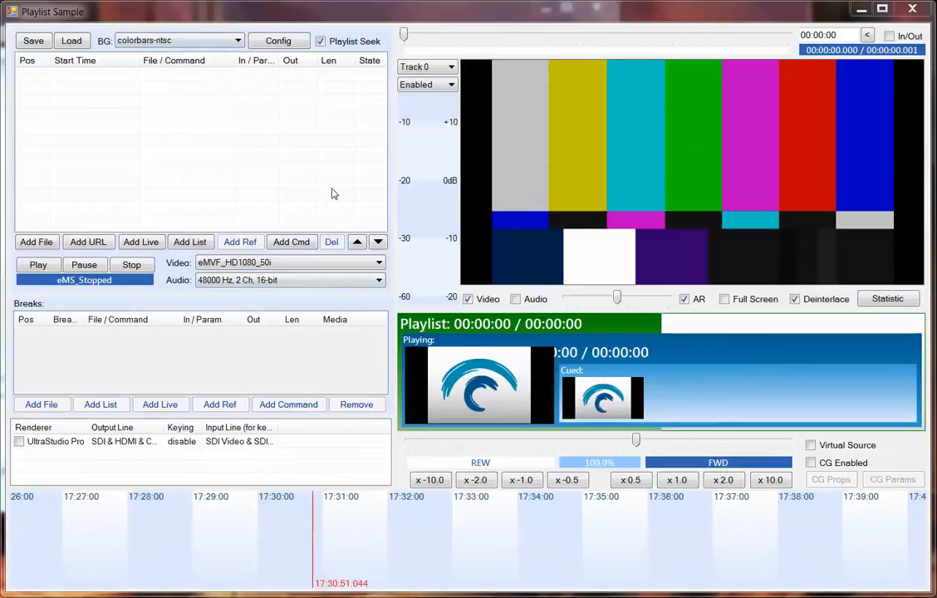
Set the playlist's video format to eMVF_HD720_50p.
click(282, 265)
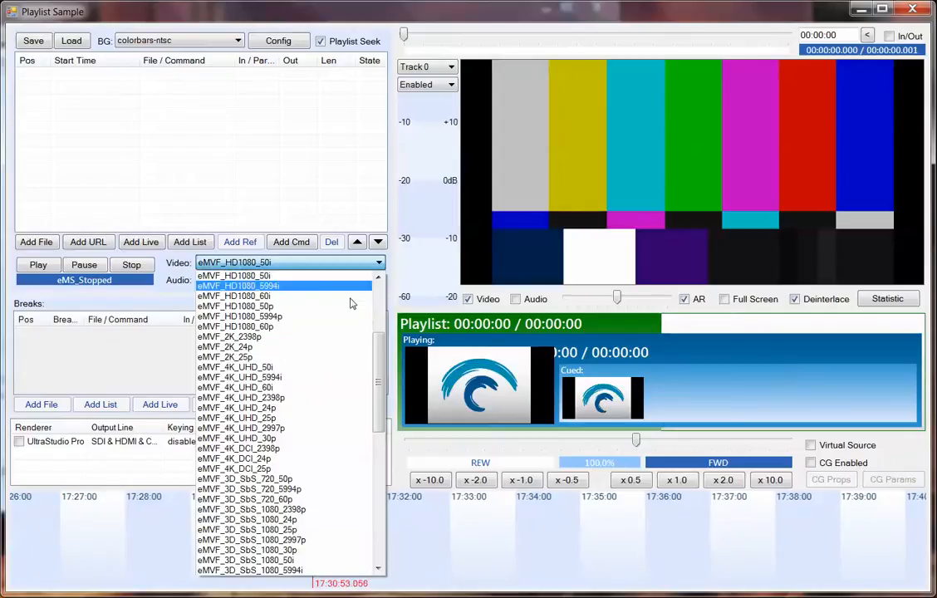
scroll(337, 317, up, 2)
scroll(320, 323, up, 3)
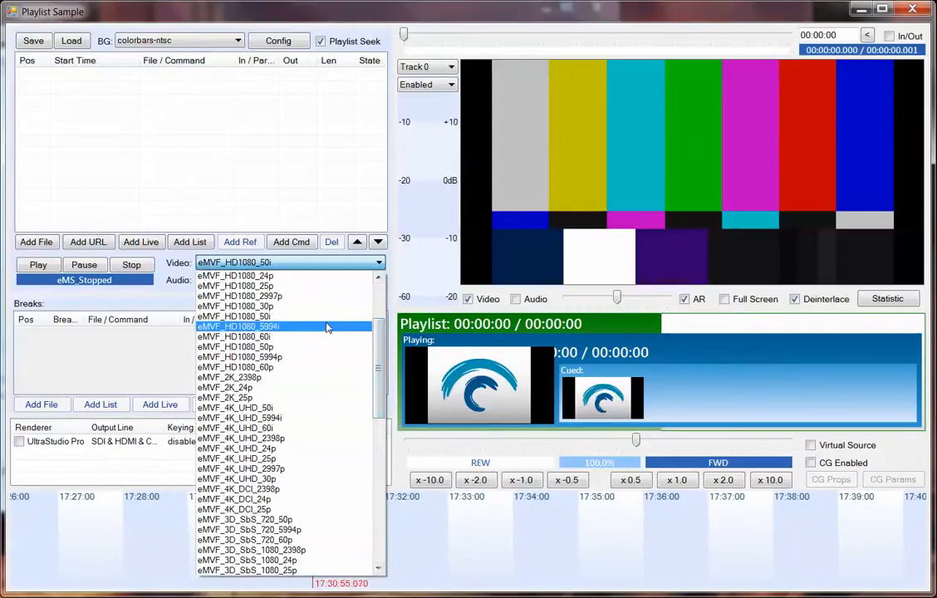
scroll(326, 372, up, 2)
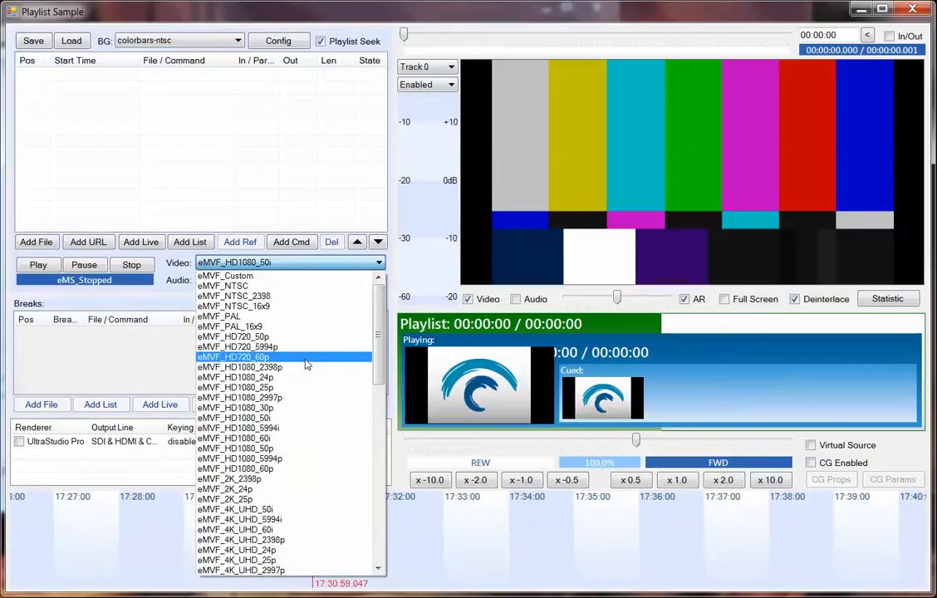
scroll(307, 362, down, 1)
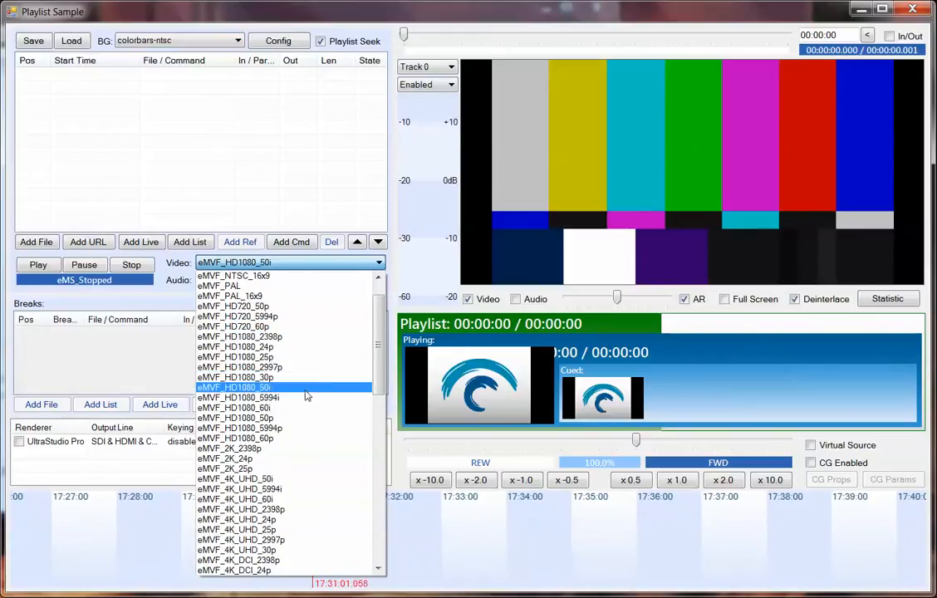
click(287, 307)
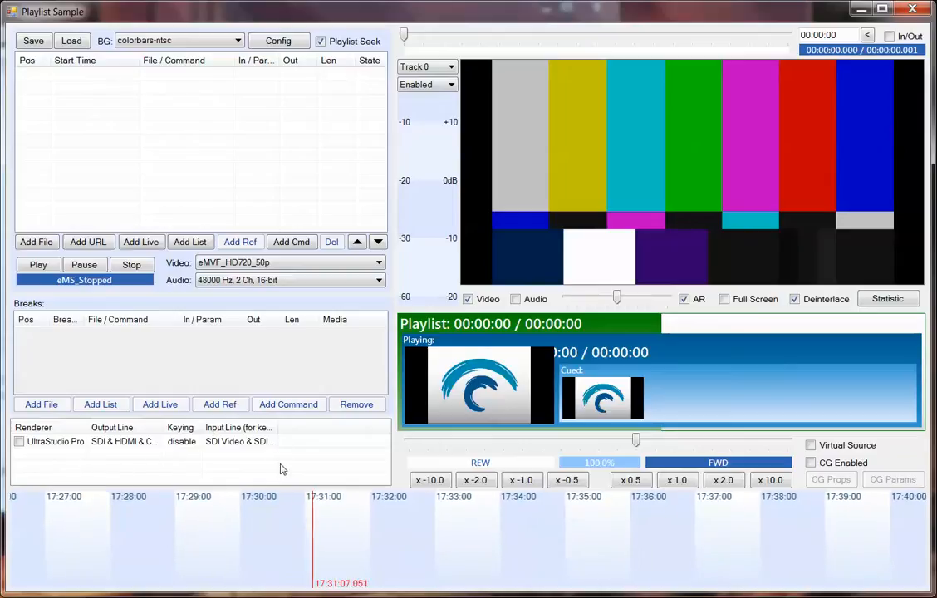
Widen the renderer list's Input Line (for keying) column to show its full text, and check the audio format setting without changing it.
drag(276, 427, 314, 427)
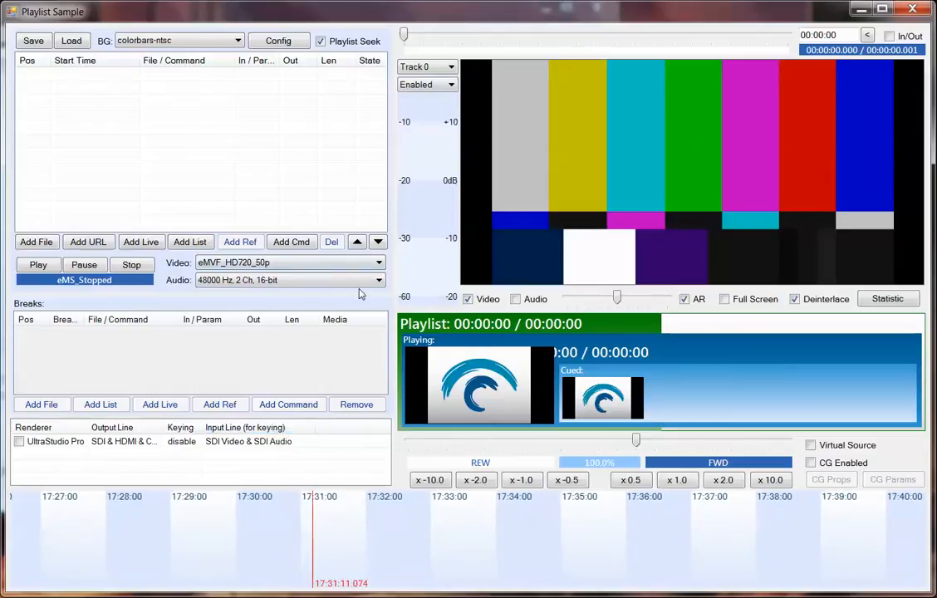
click(244, 282)
click(175, 288)
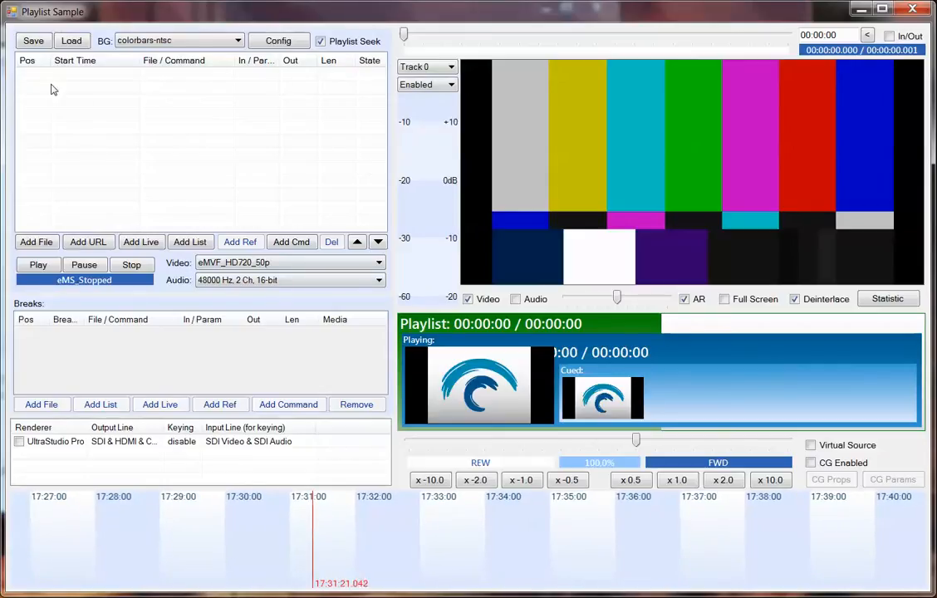
Try blue and white as the playlist background and return it to colorbars-ntsc.
click(143, 42)
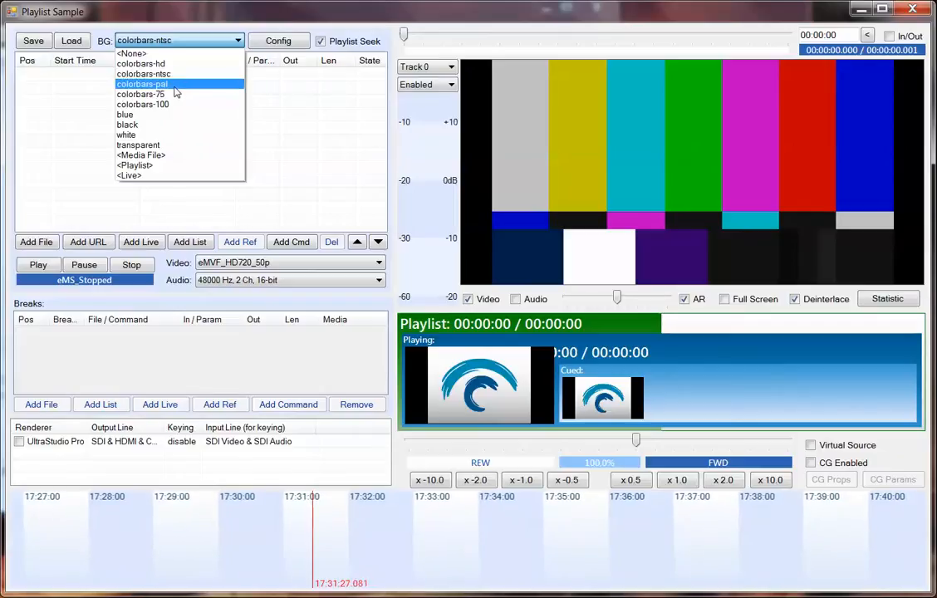
click(166, 114)
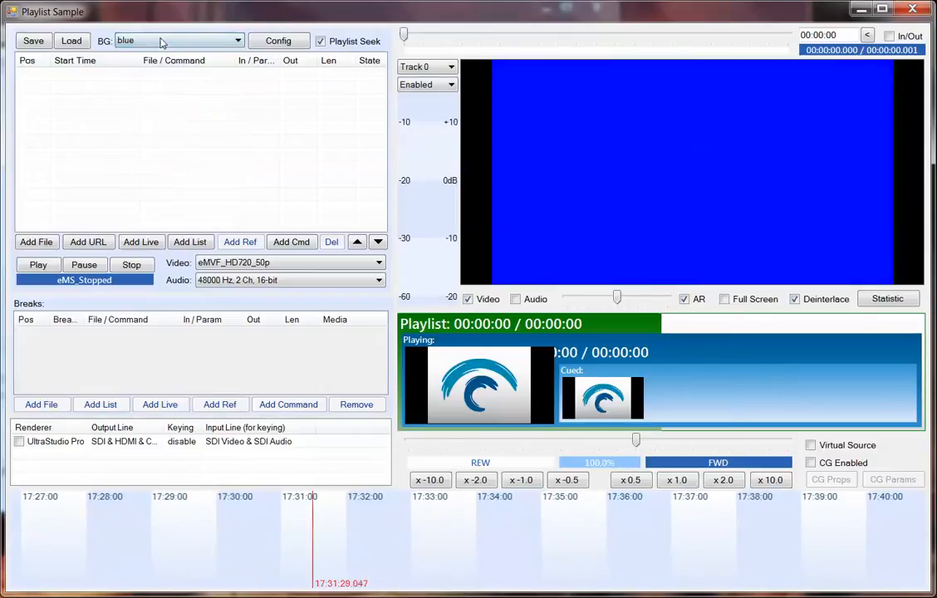
click(161, 40)
click(185, 135)
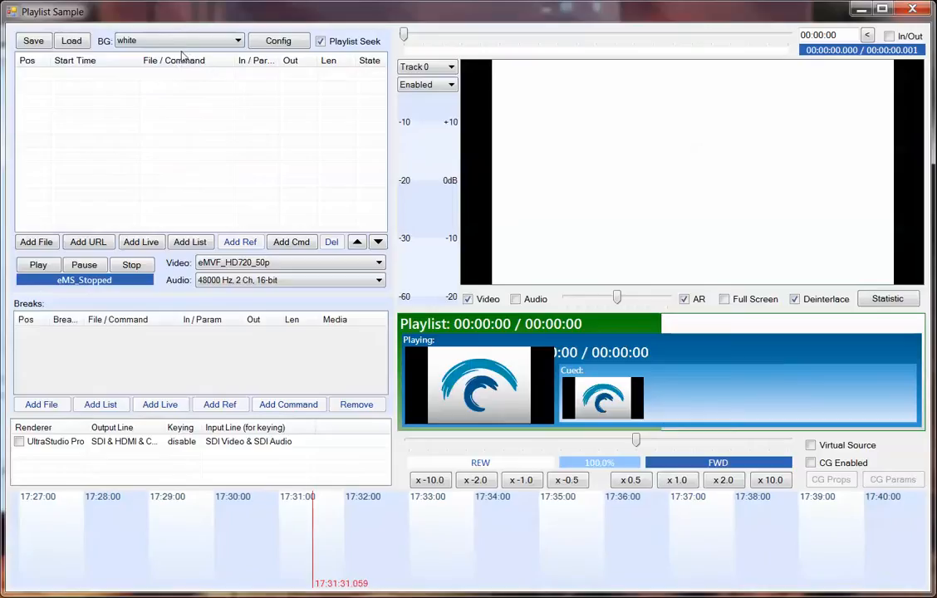
click(185, 46)
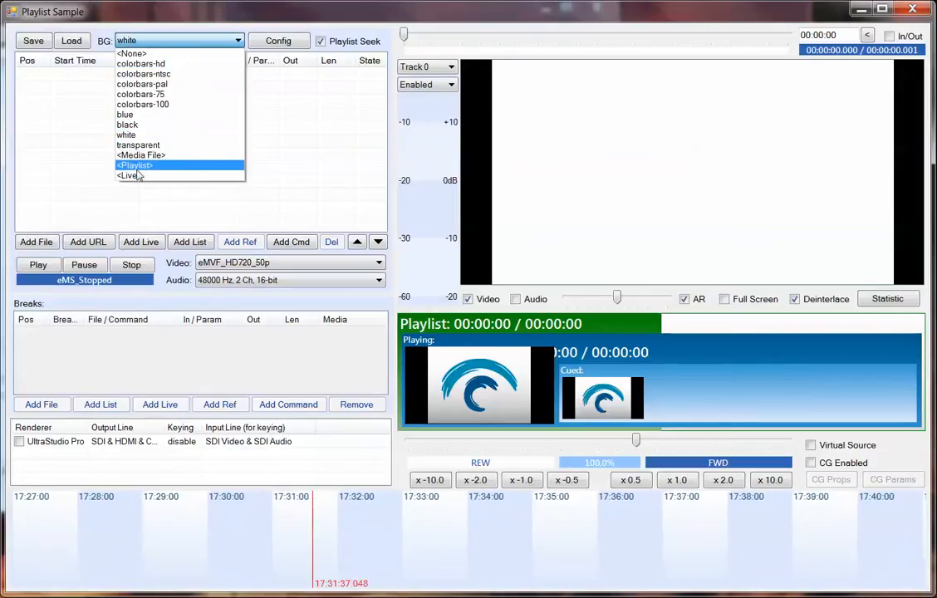
click(169, 74)
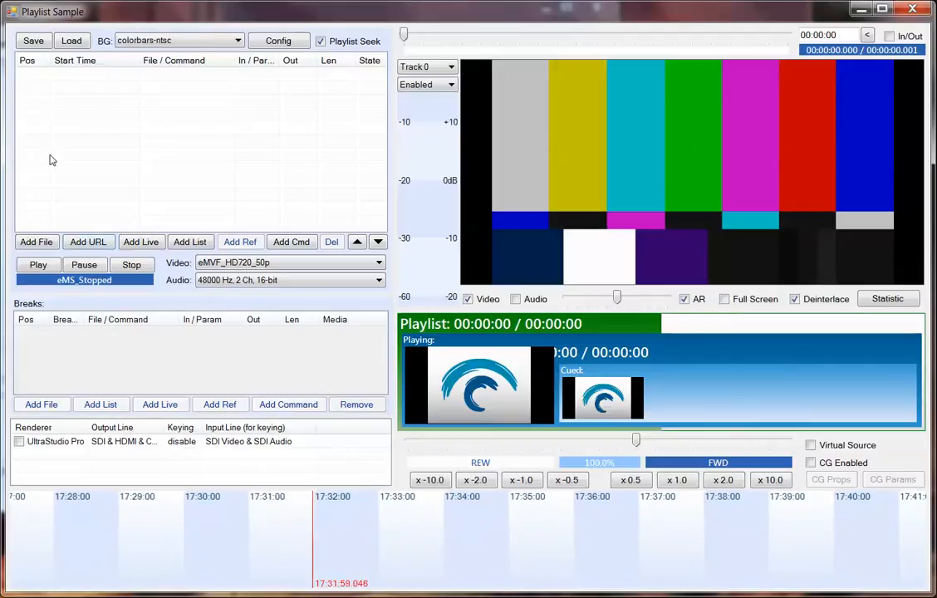
Add the file BigBuckBunny.mpg to the playlist, and view the URL entry dialog without adding a URL.
click(37, 242)
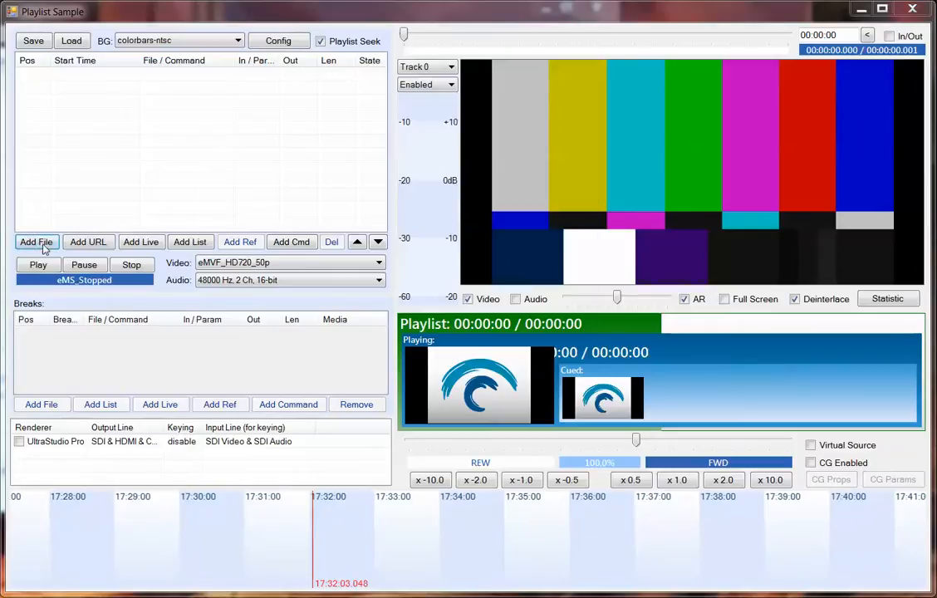
double_click(239, 203)
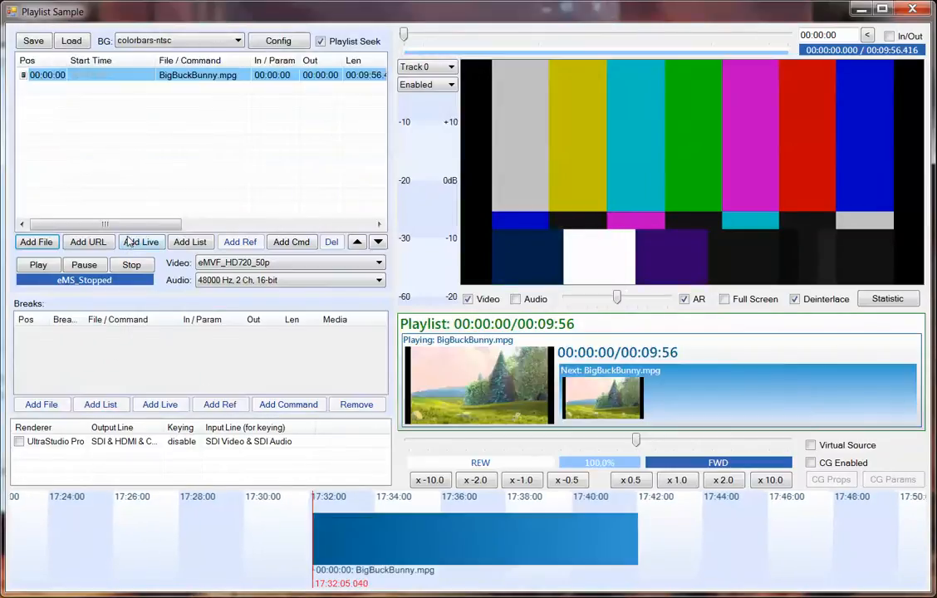
click(86, 245)
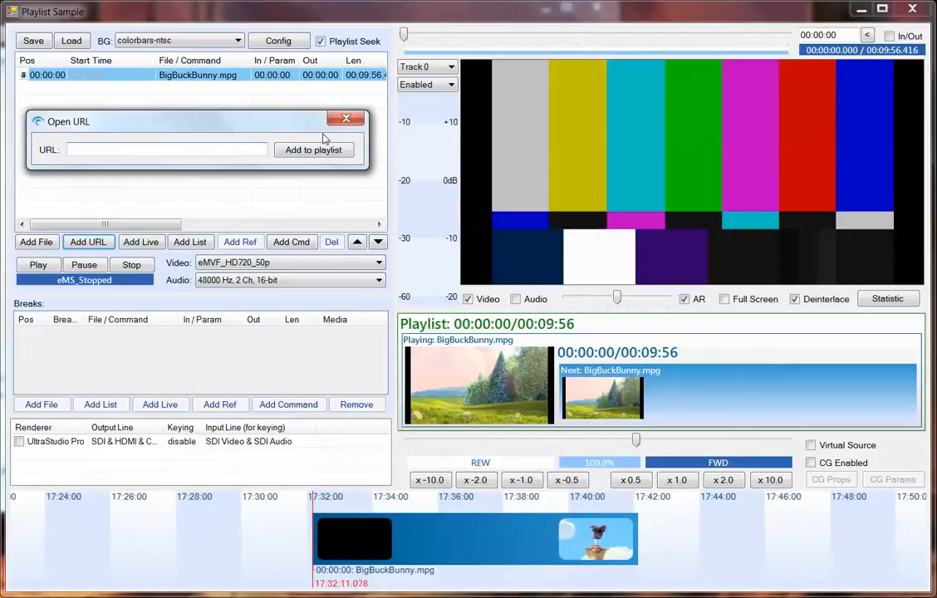
click(346, 118)
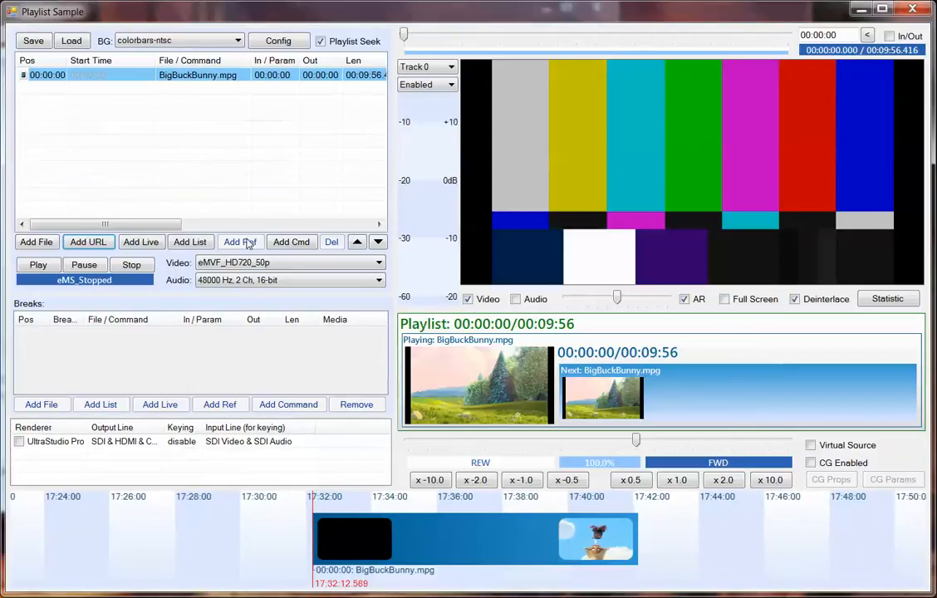
Add a live source and a nested list of BigBuckBunny.mpg, Countdown1.mpg and Wildlife.wmv to the playlist.
click(141, 242)
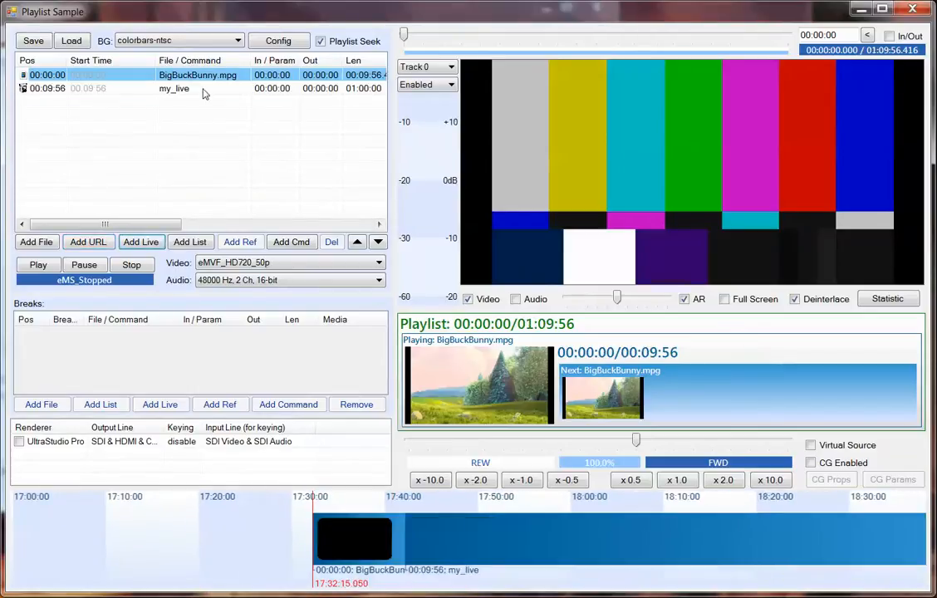
click(187, 90)
click(191, 242)
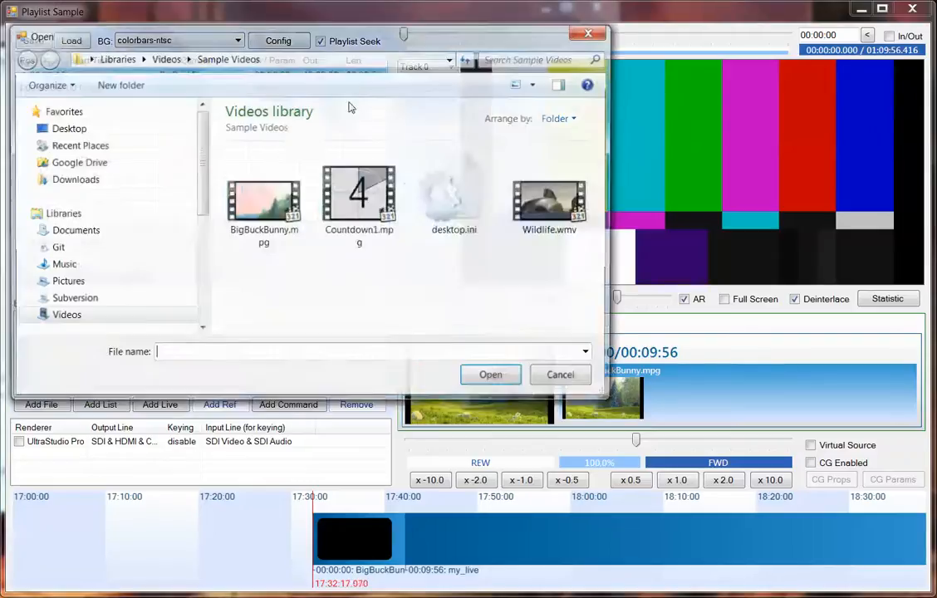
key(ctrl+a)
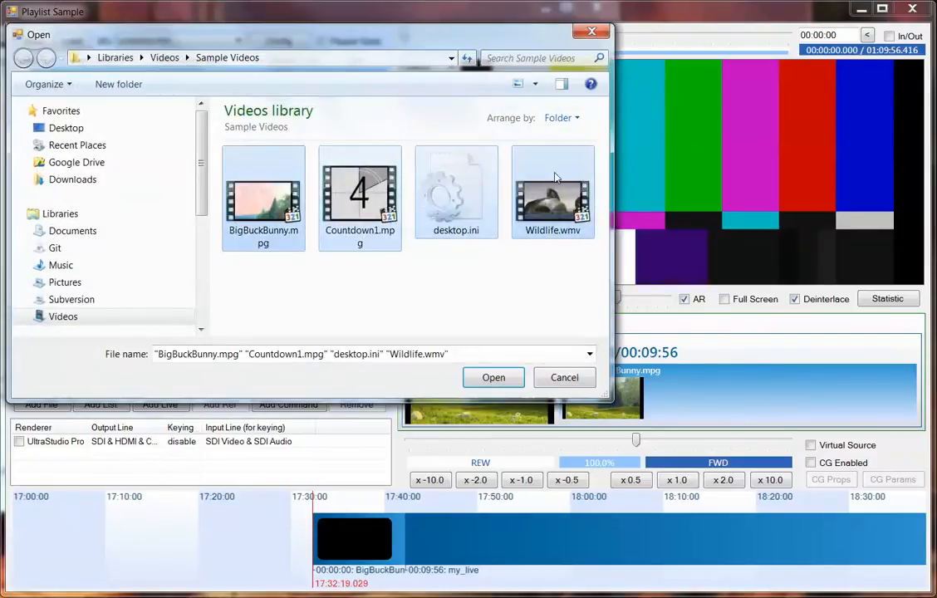
ctrl+click(449, 170)
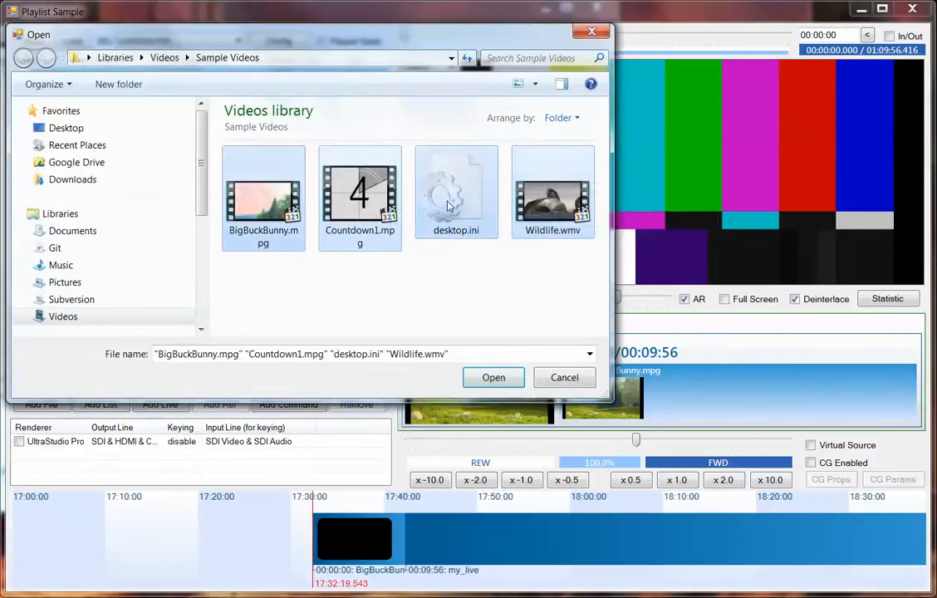
click(502, 380)
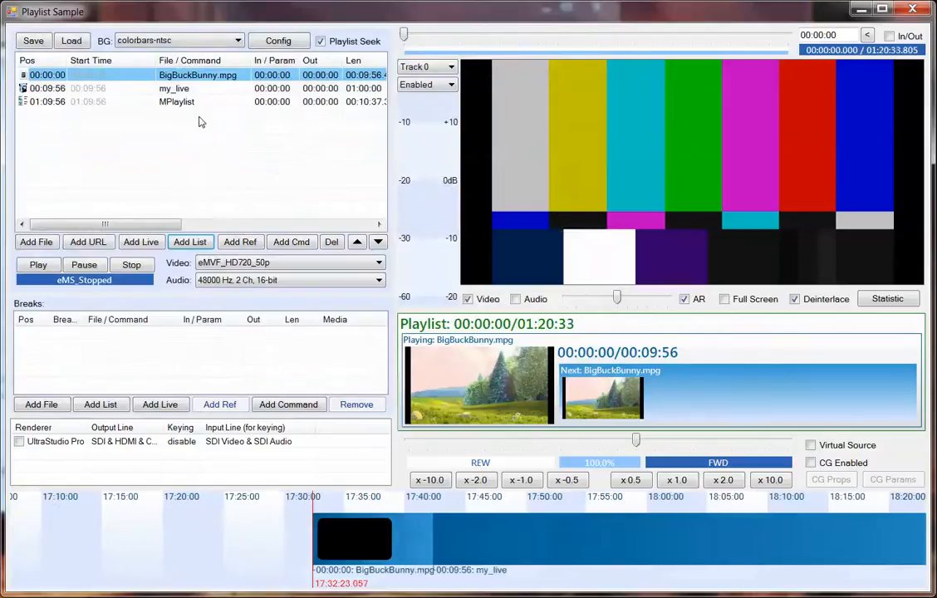
click(187, 103)
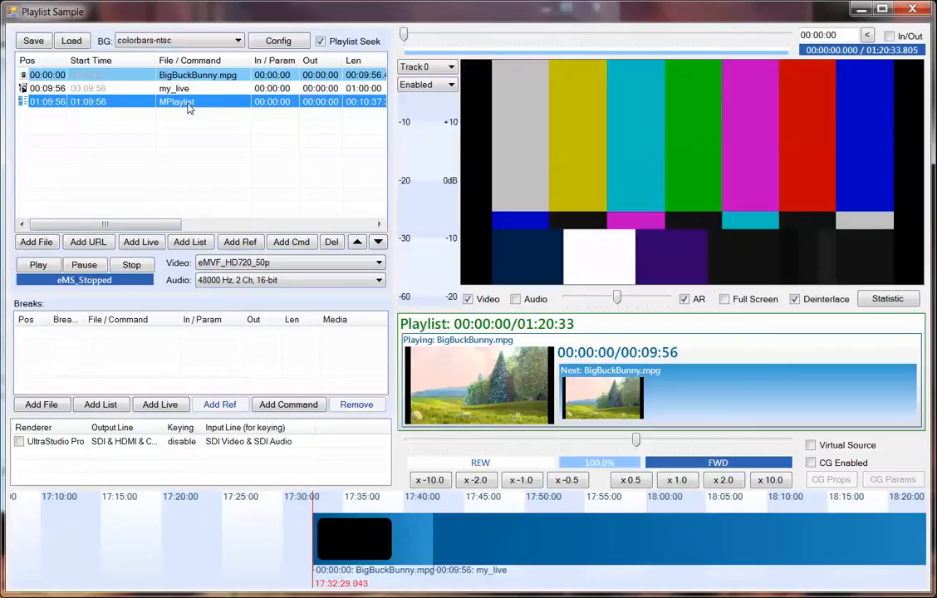
click(181, 142)
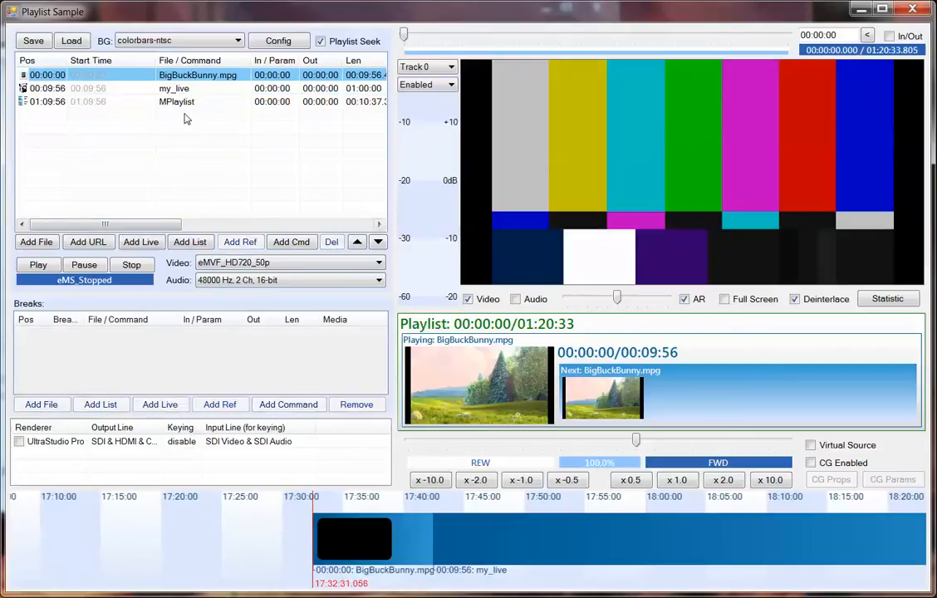
Add a reference to the first BigBuckBunny.mpg item at the end of the playlist.
click(51, 74)
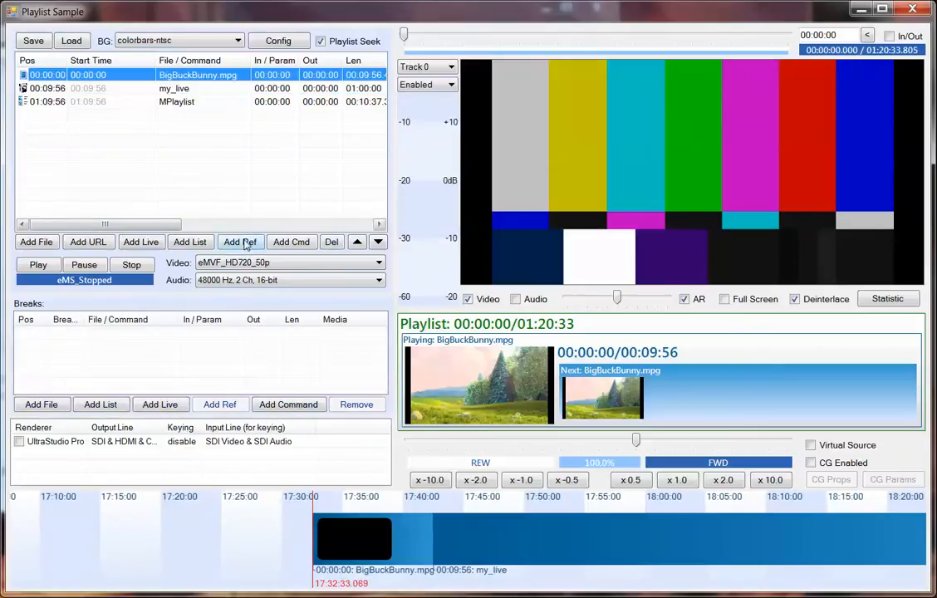
click(246, 242)
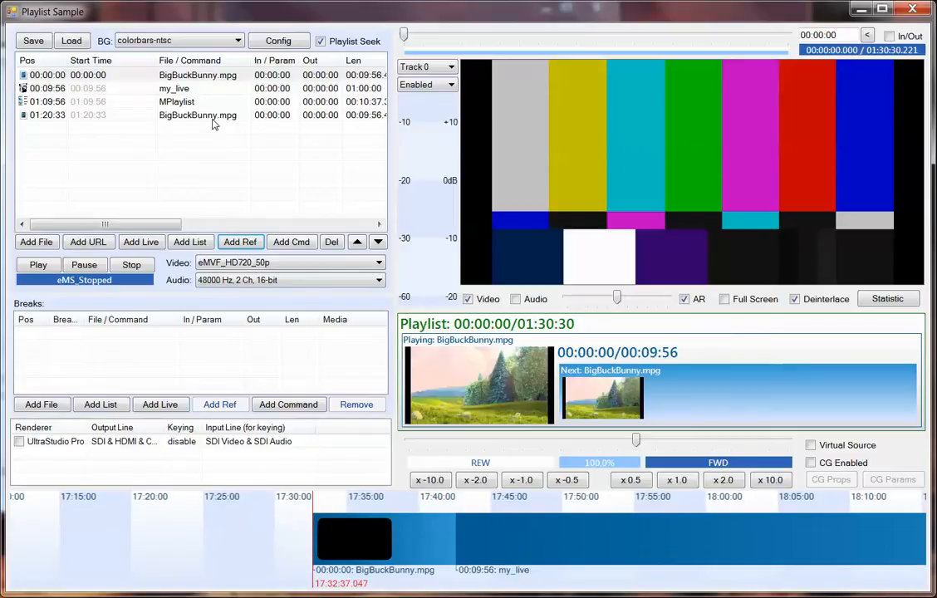
click(42, 76)
ctrl+click(38, 114)
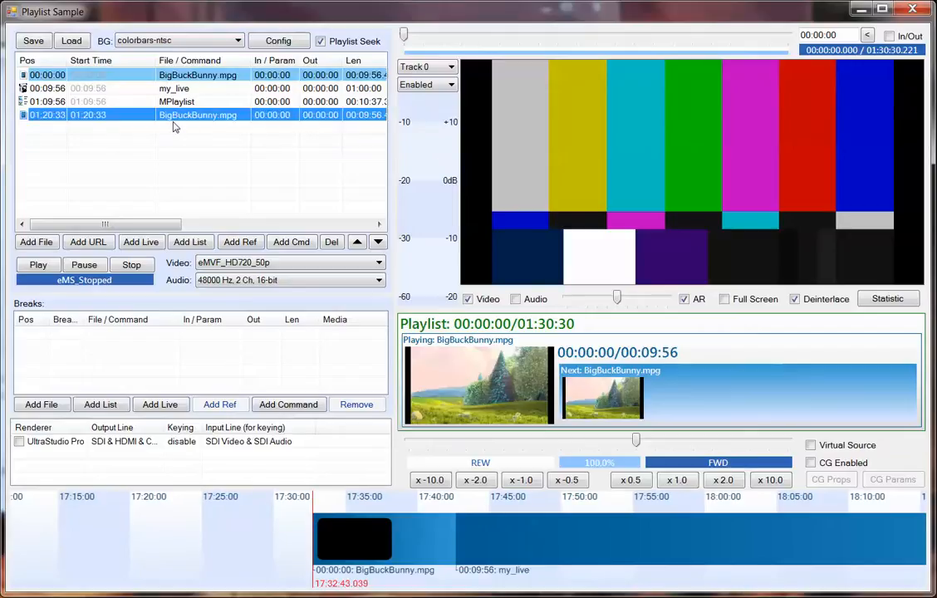
Set the out point of the first BigBuckBunny.mpg item to 00:00:20 and select its reference item to compare.
click(42, 74)
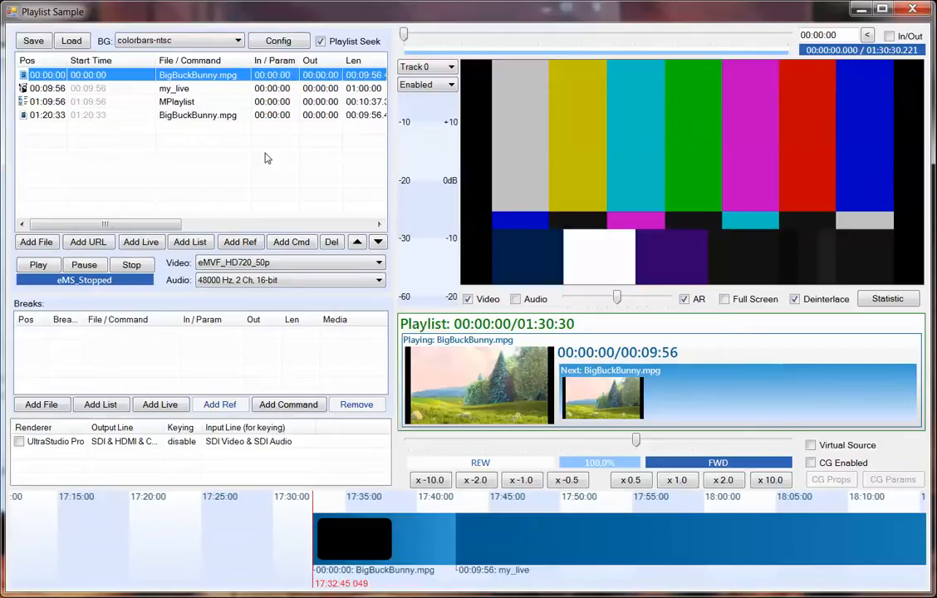
click(303, 75)
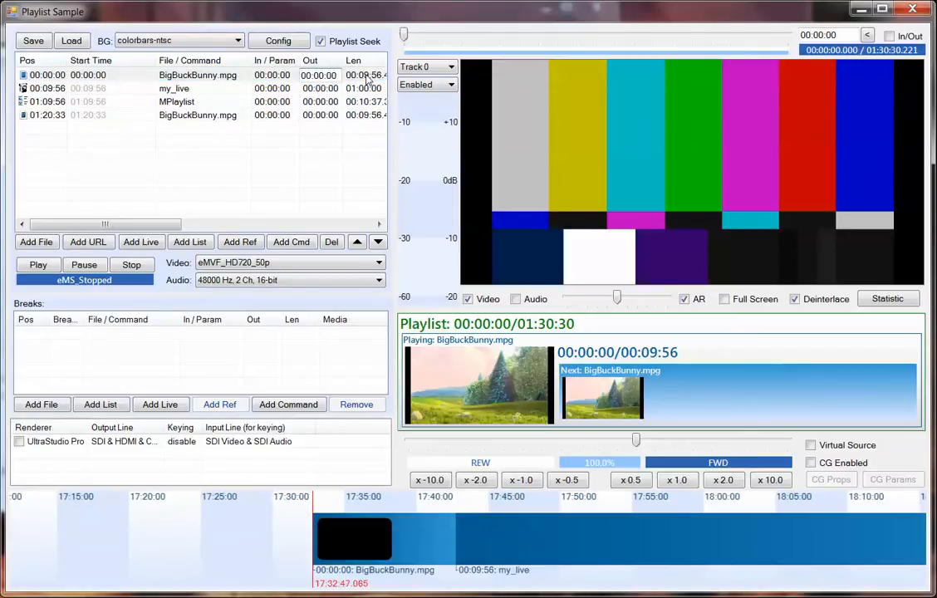
text(2)
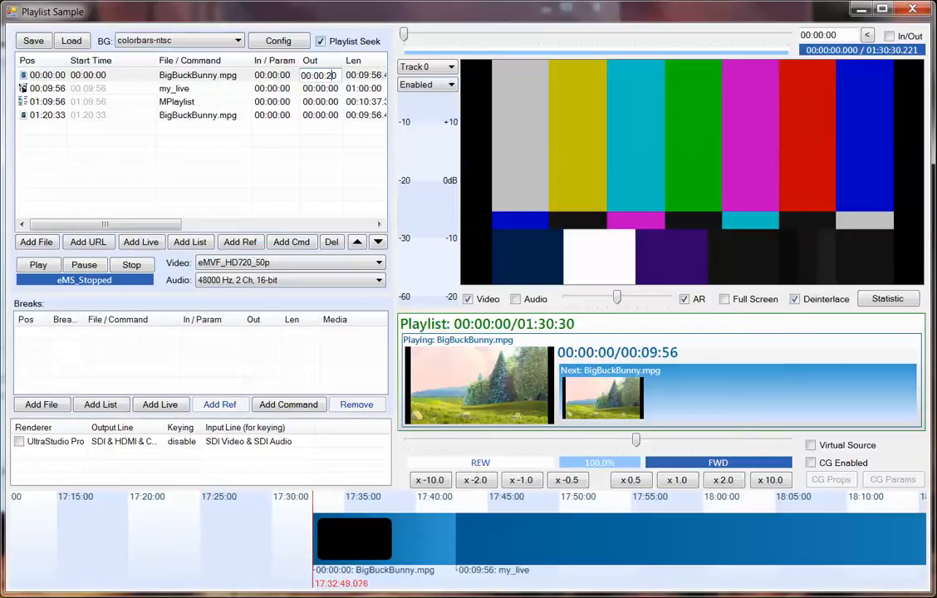
key(Return)
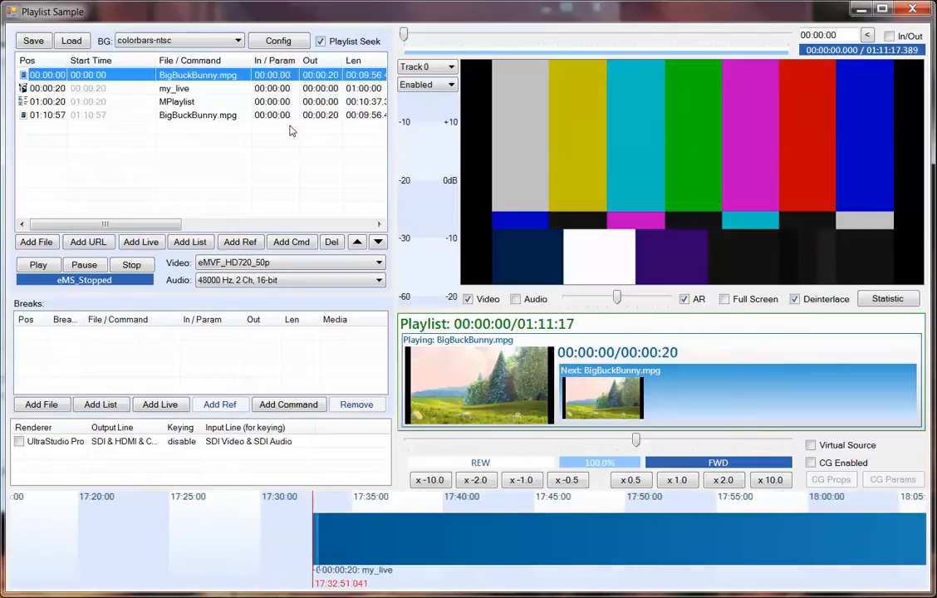
click(48, 115)
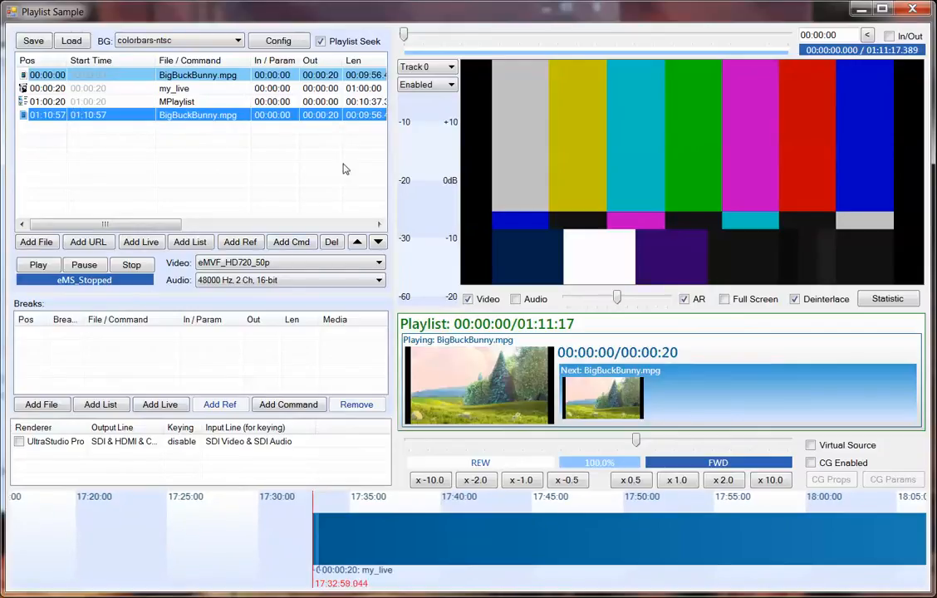
Add a command item at the end of the playlist, leaving its default name.
click(176, 164)
click(292, 242)
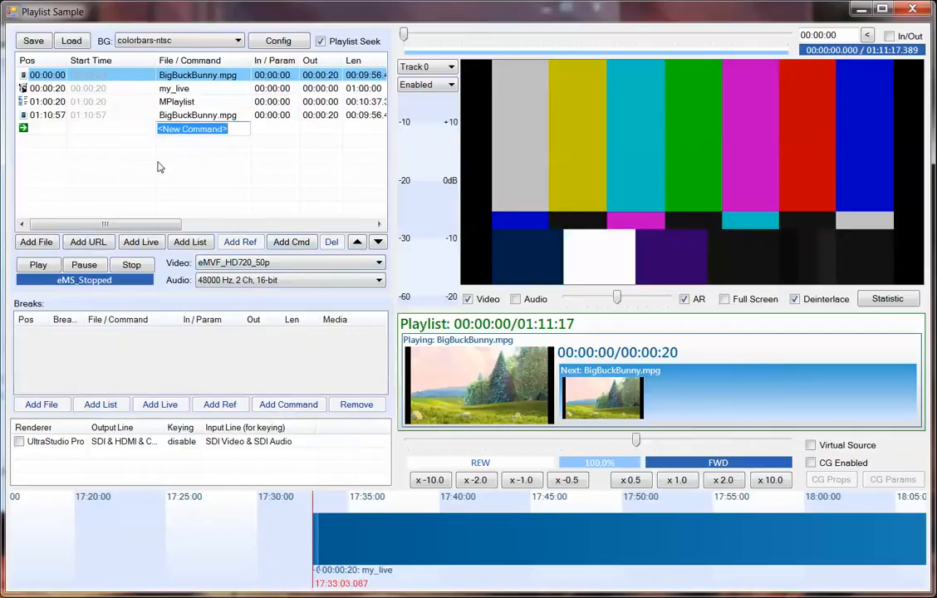
click(213, 173)
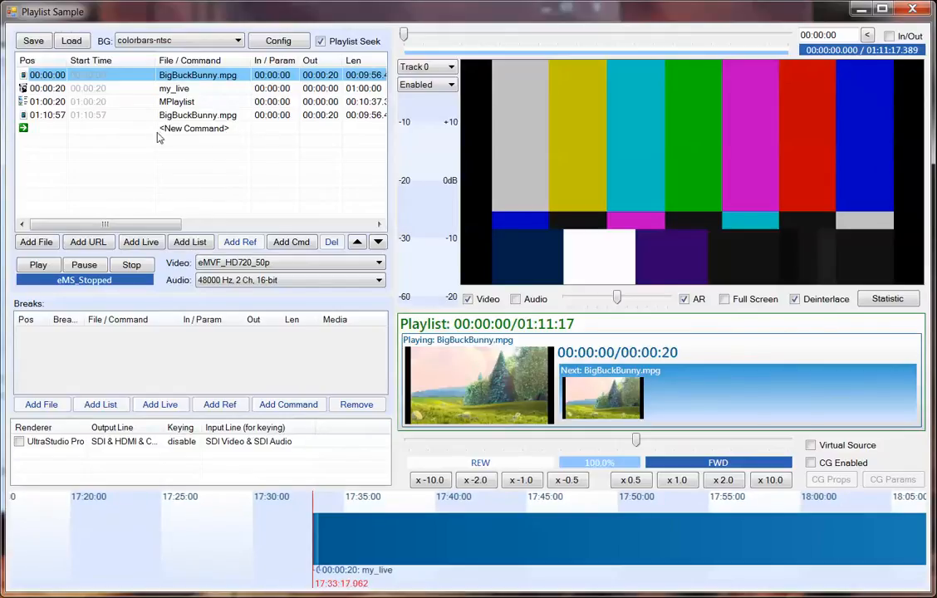
click(193, 130)
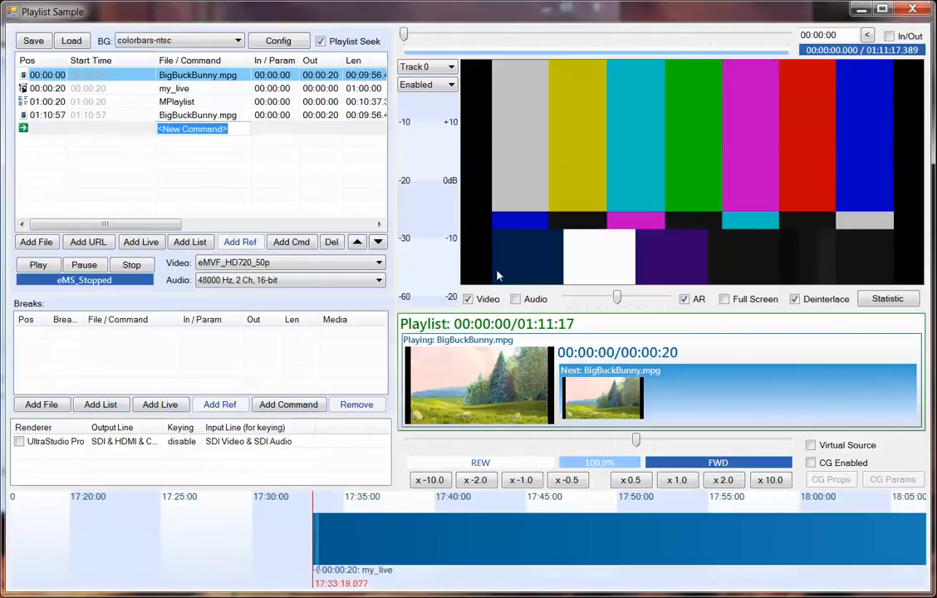
click(230, 145)
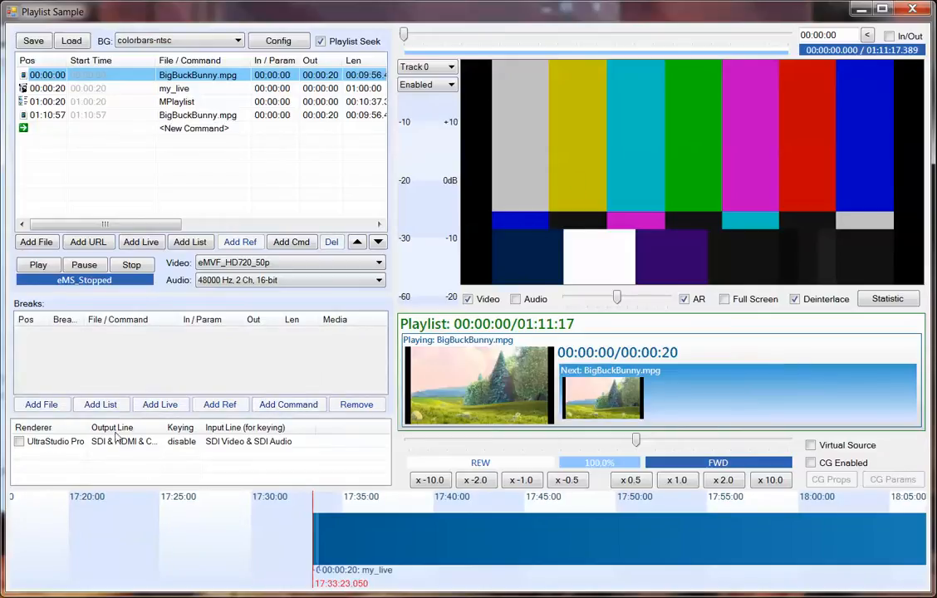
Open the parameter field of the new command item at the end of the playlist and delete the item.
click(257, 130)
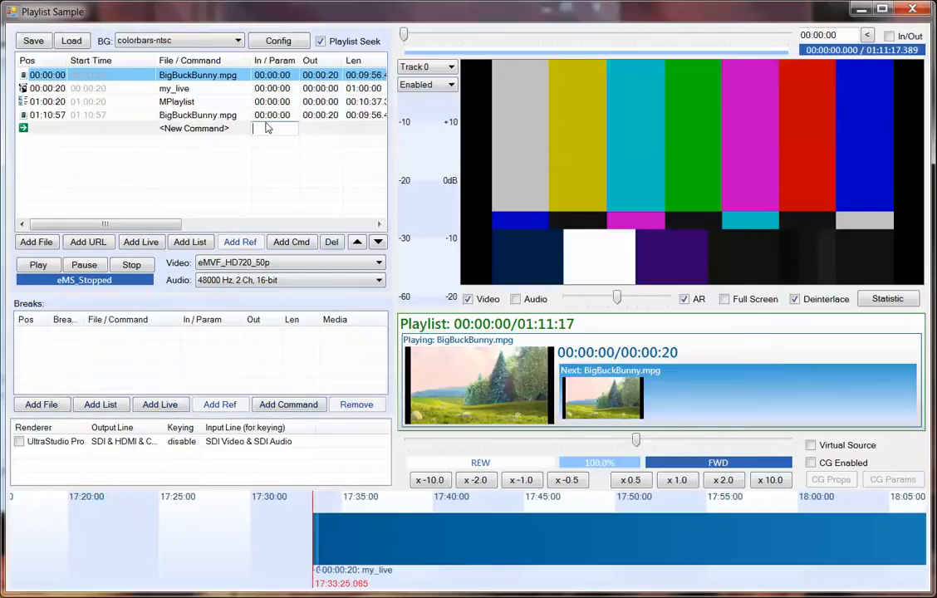
click(59, 127)
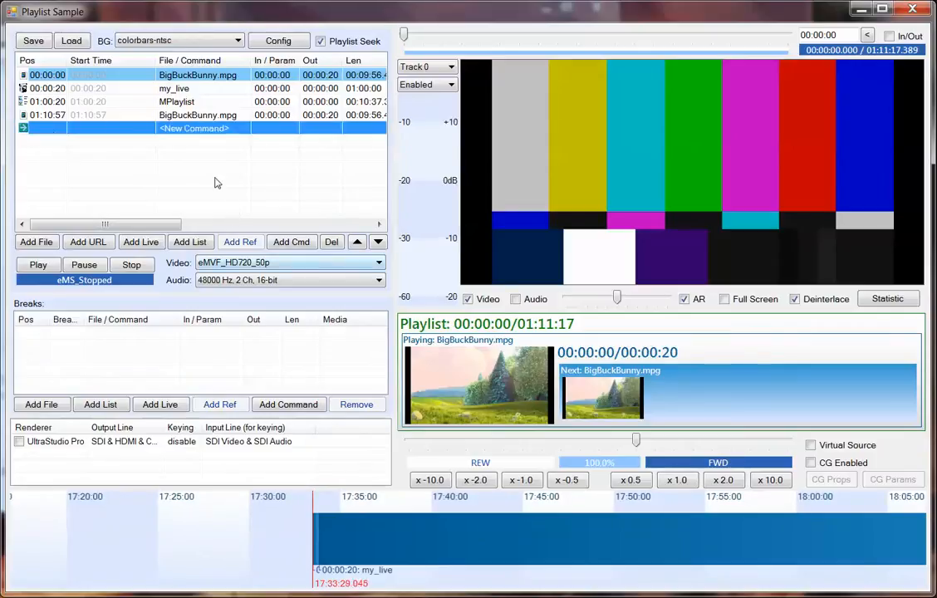
click(333, 244)
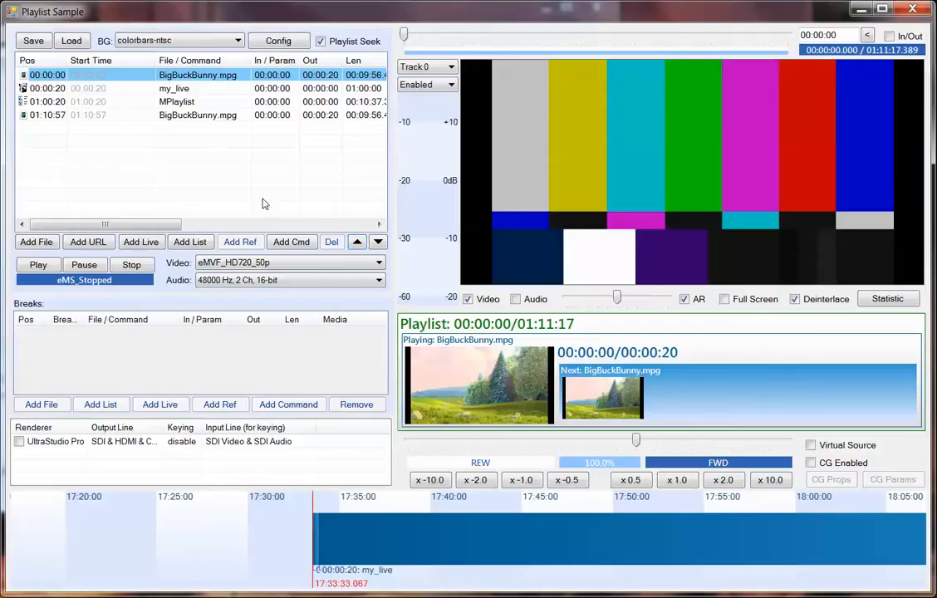
Examine the file path, in/out settings and file properties in the first BigBuckBunny.mpg item's configuration and close it.
drag(141, 223, 114, 225)
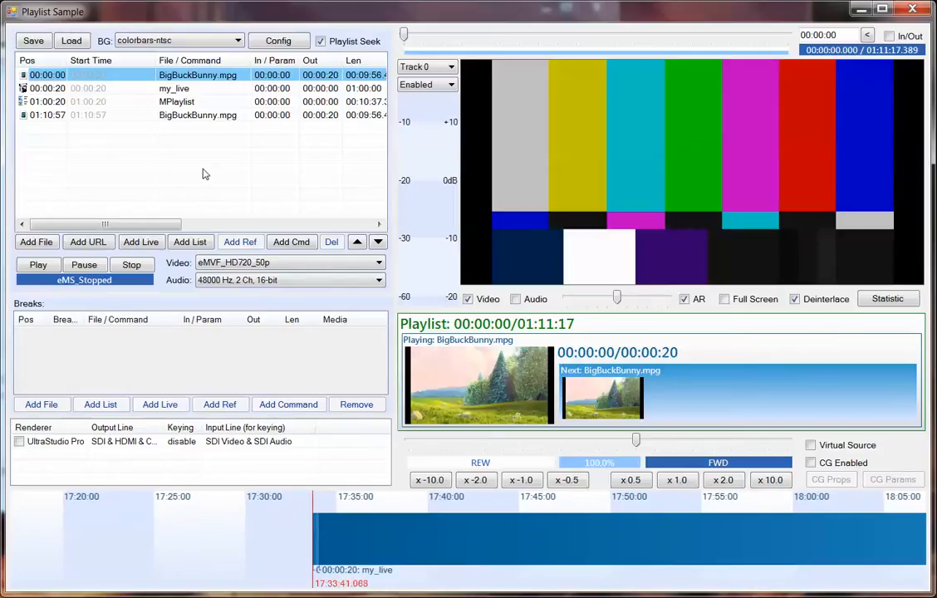
click(206, 76)
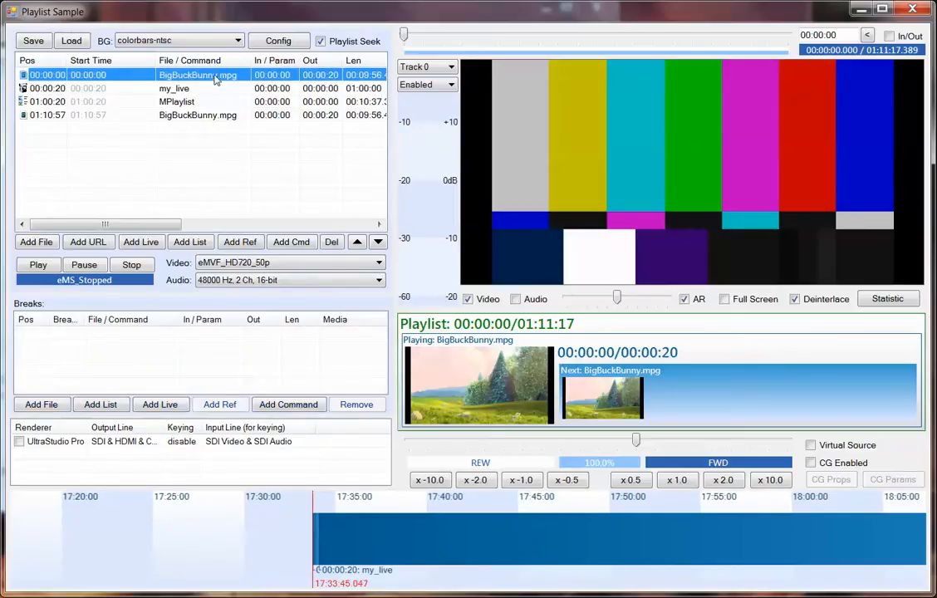
double_click(215, 79)
drag(237, 50, 322, 130)
drag(253, 125, 232, 104)
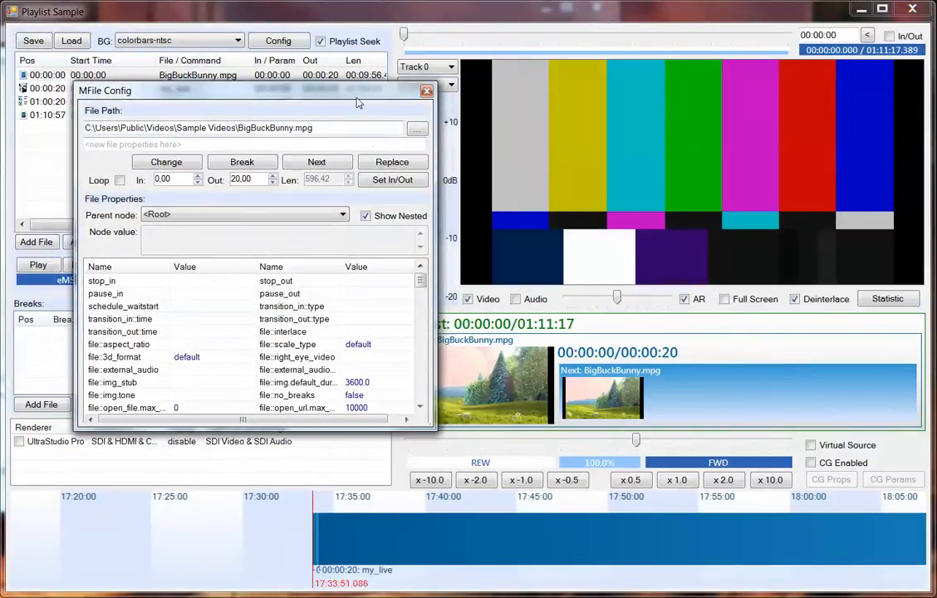
drag(358, 103, 350, 98)
drag(361, 134, 76, 118)
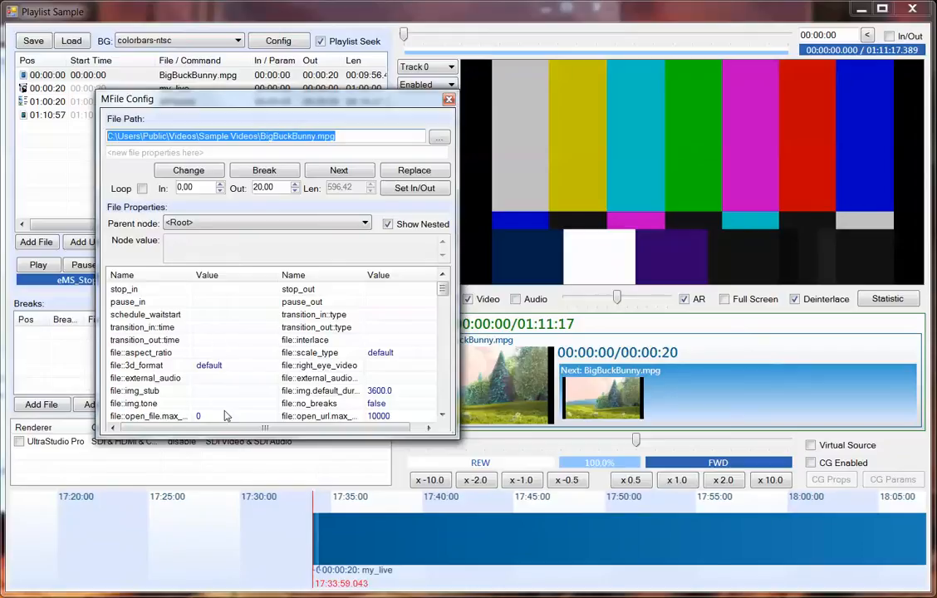
mouse_move(446, 293)
mouse_down()
mouse_move(447, 410)
mouse_move(449, 288)
mouse_up()
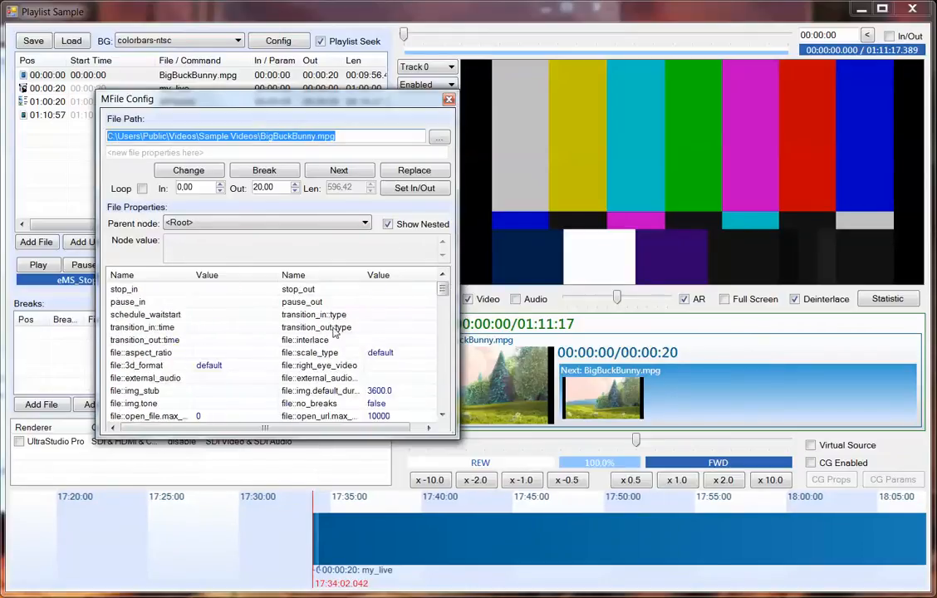
click(449, 100)
double_click(214, 90)
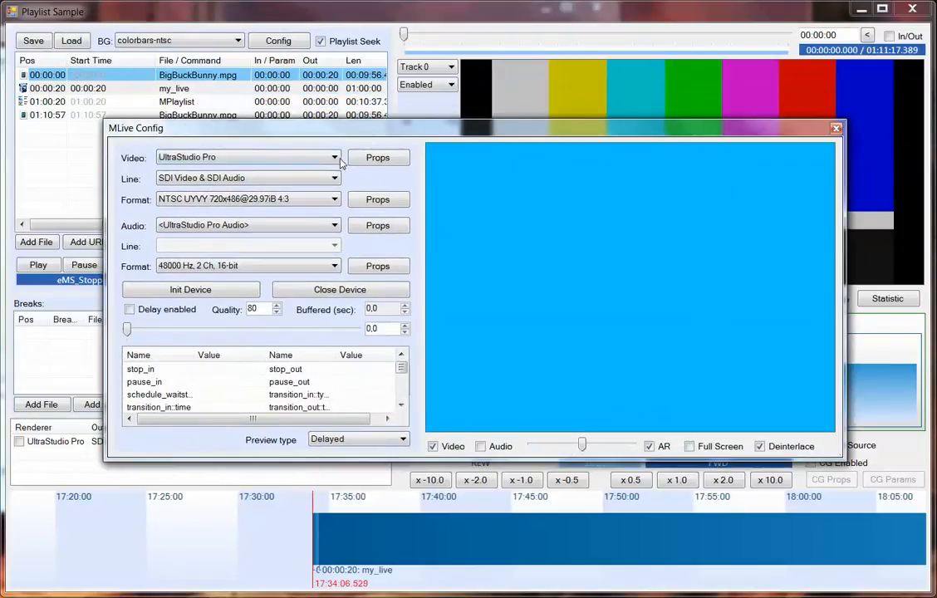
click(338, 159)
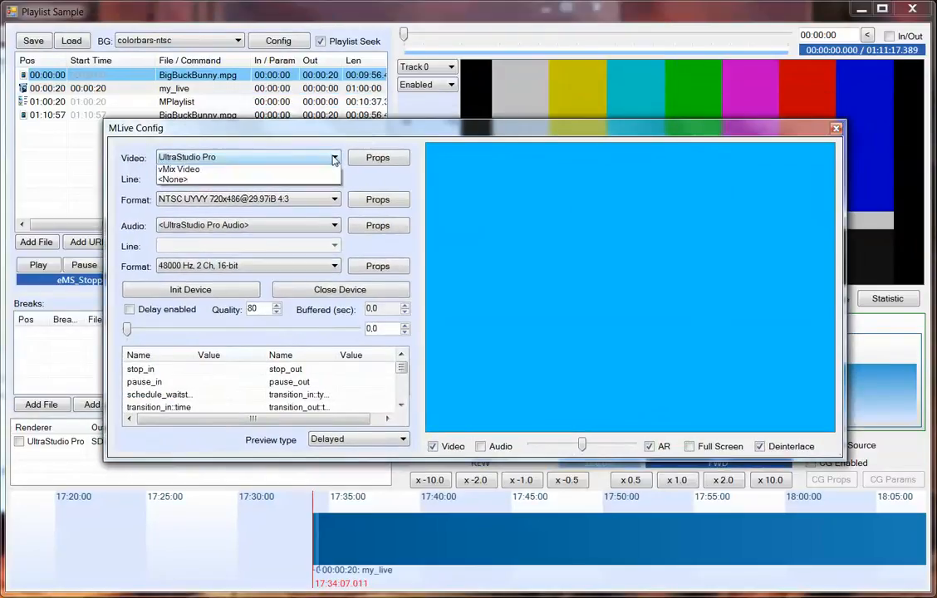
click(270, 190)
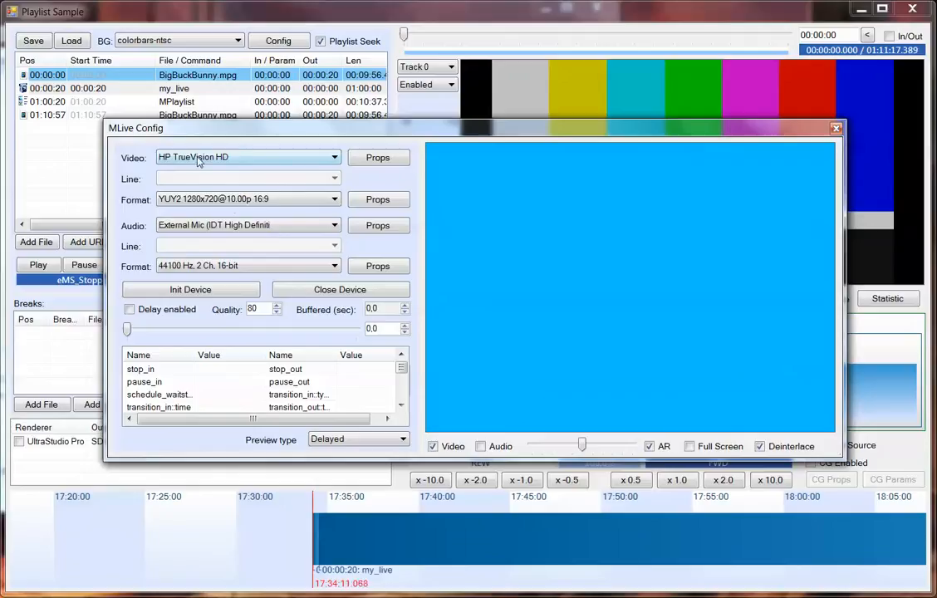
click(175, 204)
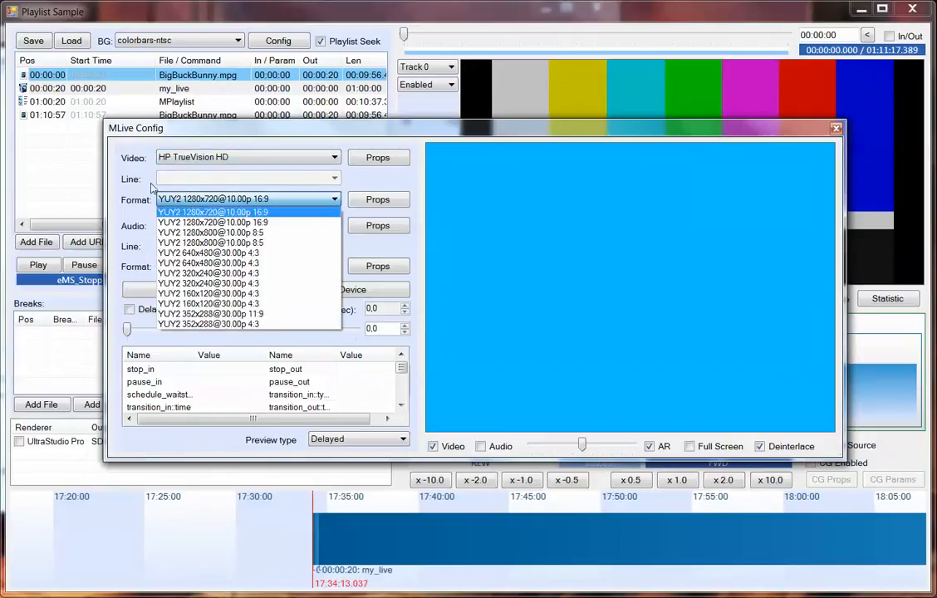
click(127, 214)
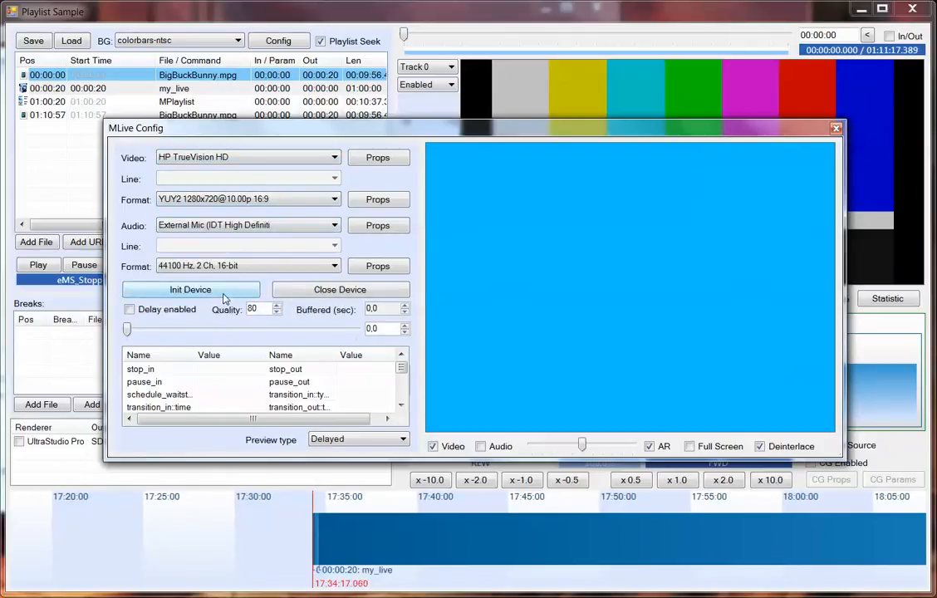
click(232, 290)
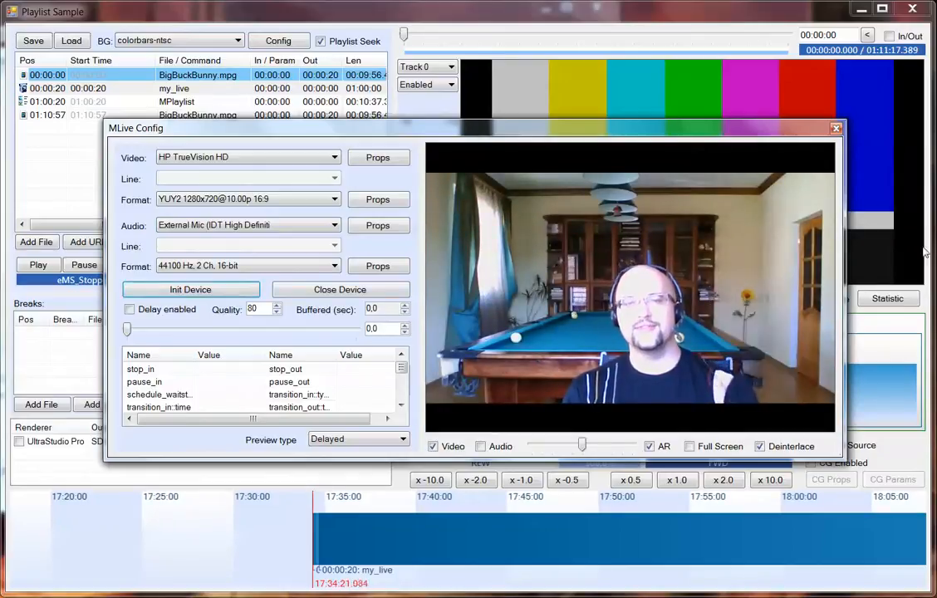
click(836, 128)
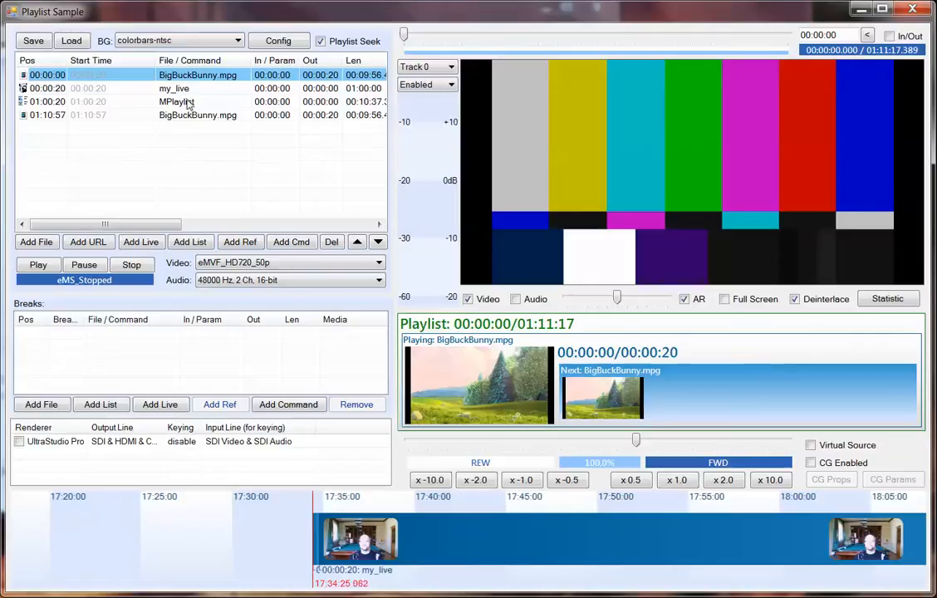
Open the nested list's configuration and inspect the file settings of its Countdown1.mpg item.
double_click(188, 103)
drag(214, 109, 379, 138)
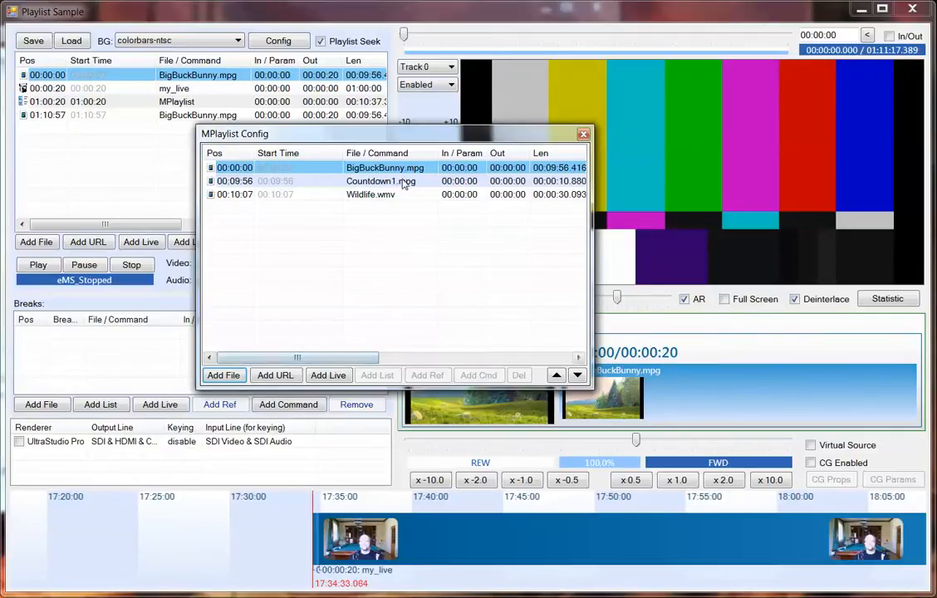
click(324, 182)
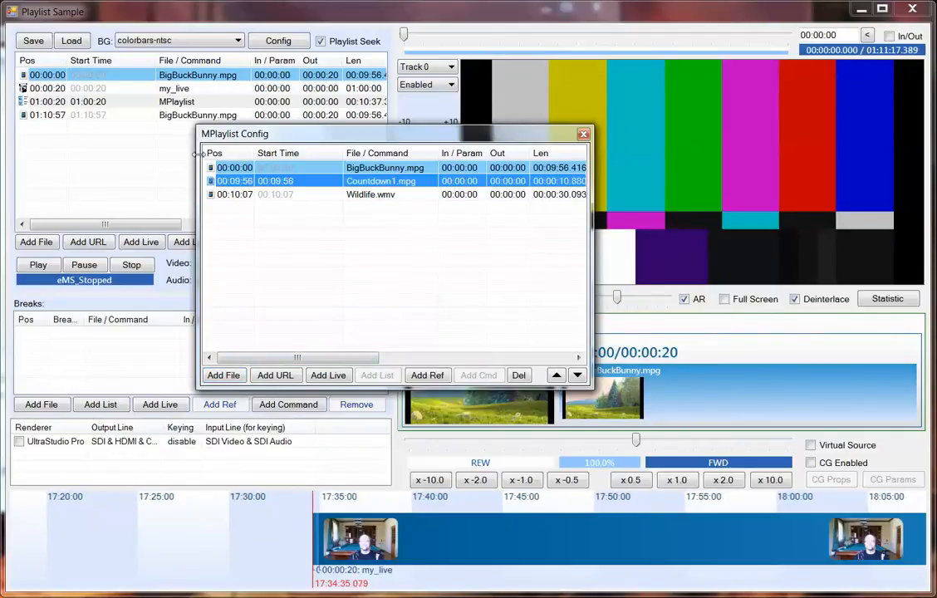
double_click(413, 185)
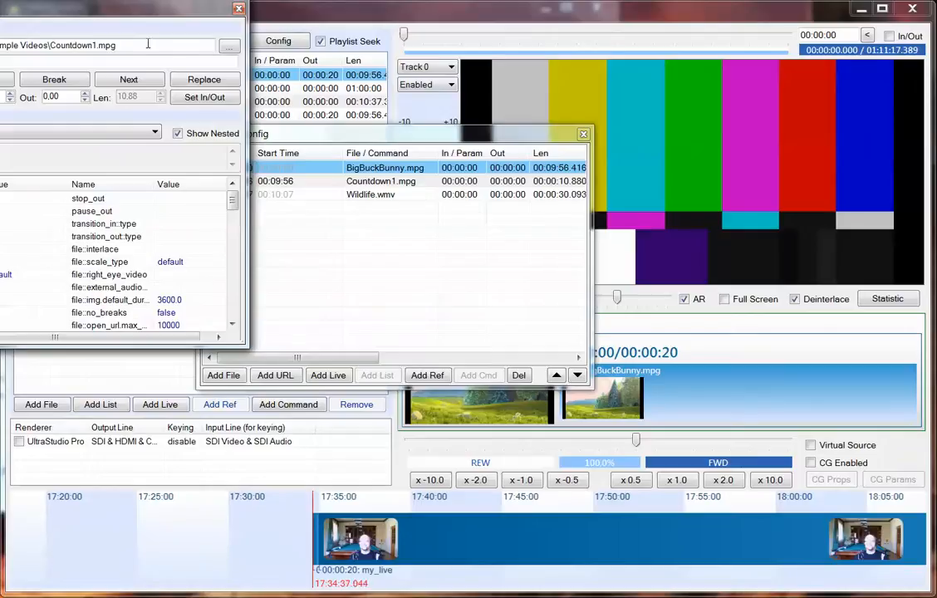
drag(139, 13, 430, 140)
click(530, 135)
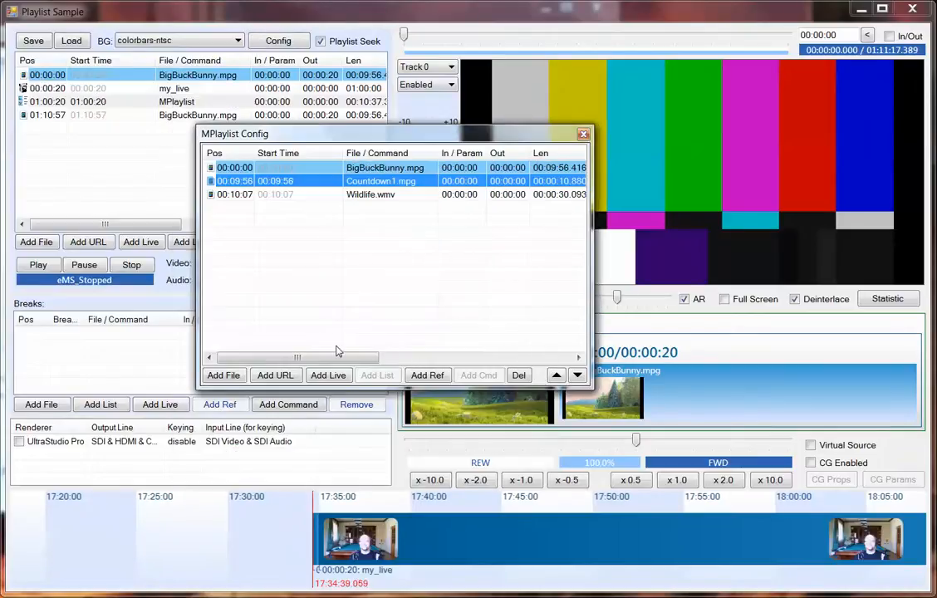
Move Countdown1.mpg one place down in the nested list and back up, and close the list's configuration.
drag(337, 351, 246, 374)
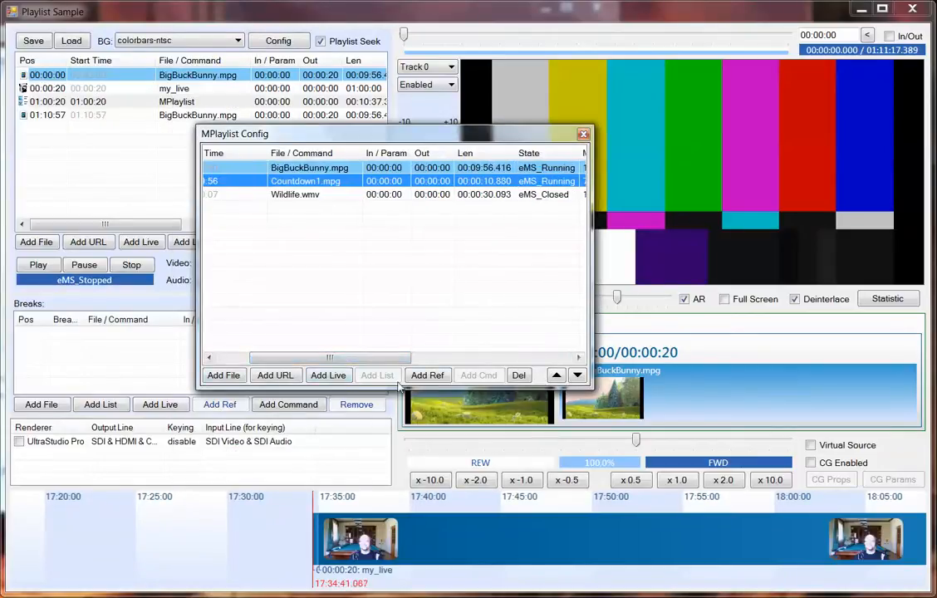
click(580, 379)
click(557, 377)
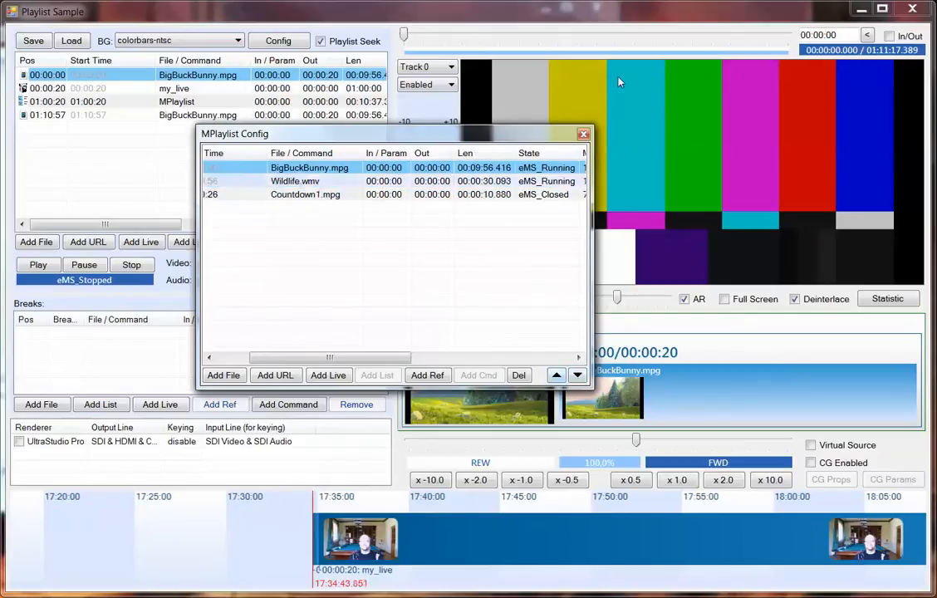
click(583, 135)
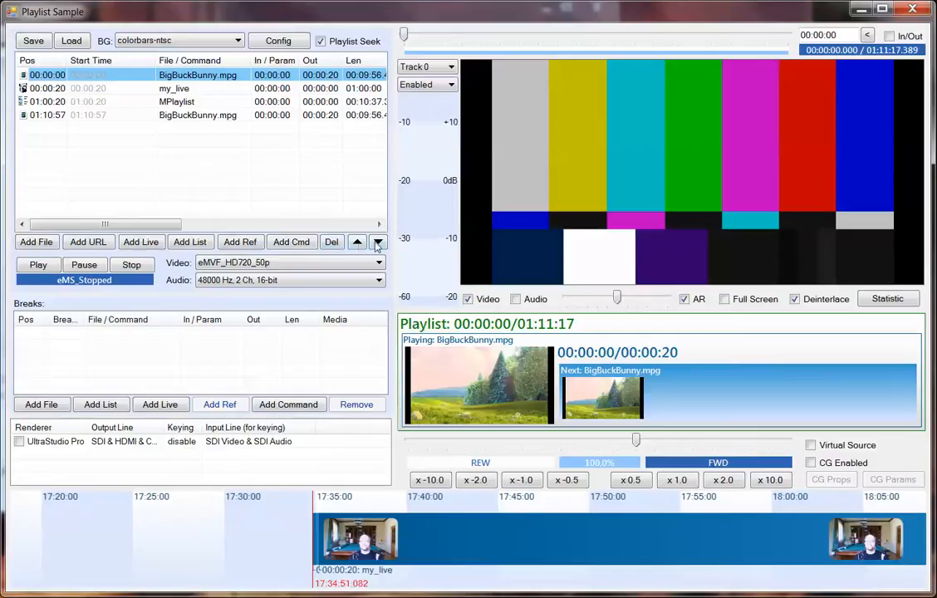
Move the my_live item one place down in the playlist, below the nested MPlaylist item.
ctrl+click(163, 87)
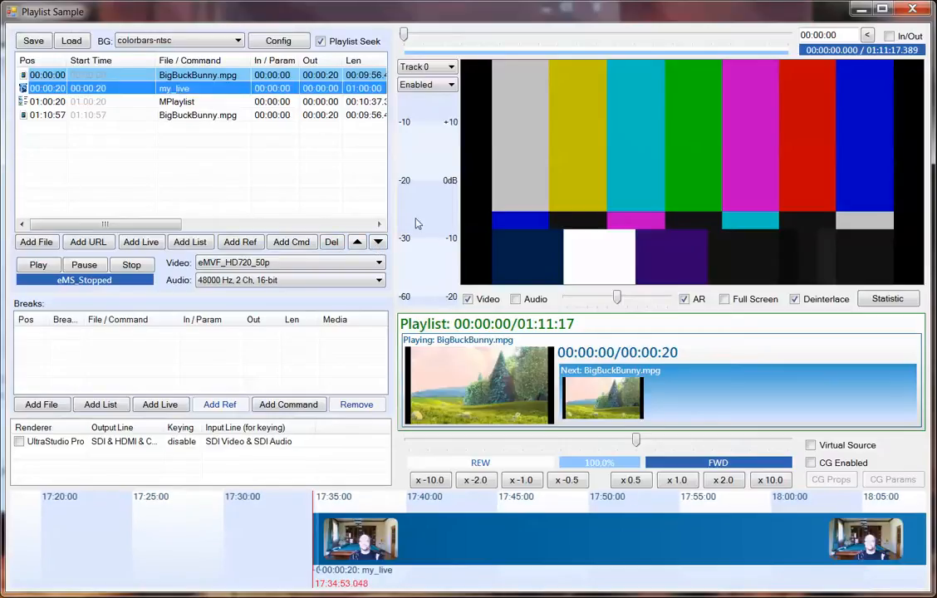
click(378, 242)
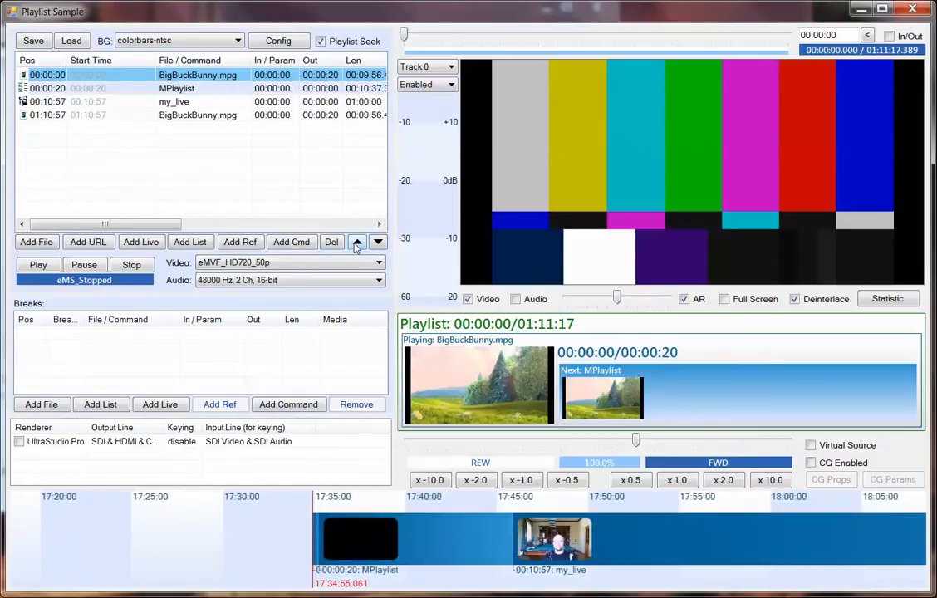
ctrl+click(186, 88)
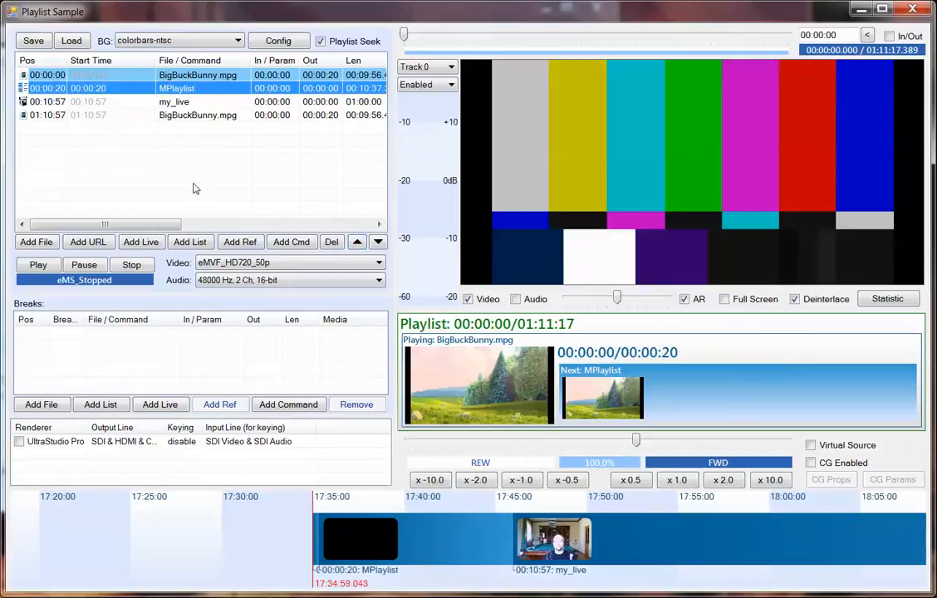
click(71, 153)
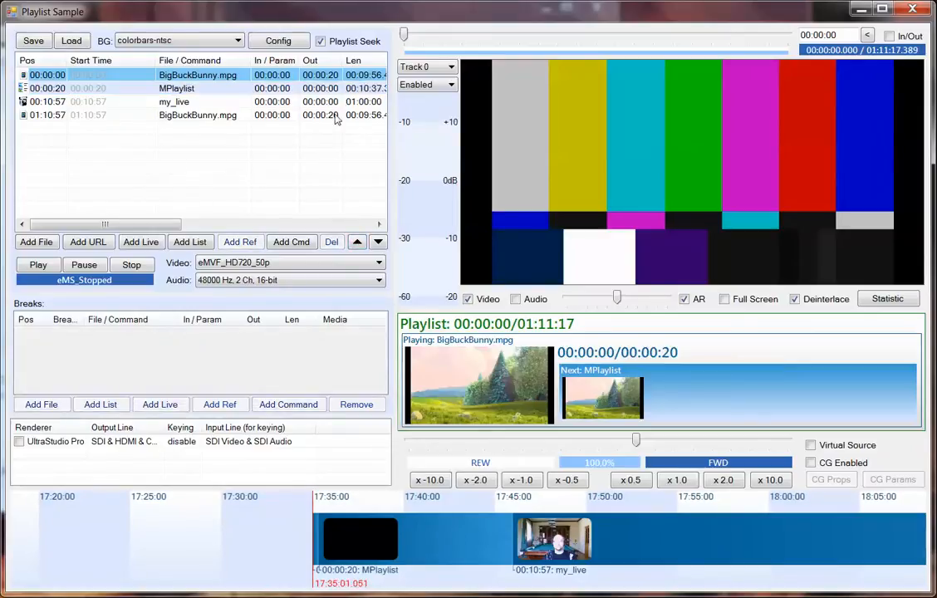
Set the out point of the MPlaylist item to 00:00:20 and of the my_live item to 00:00:30.
double_click(338, 89)
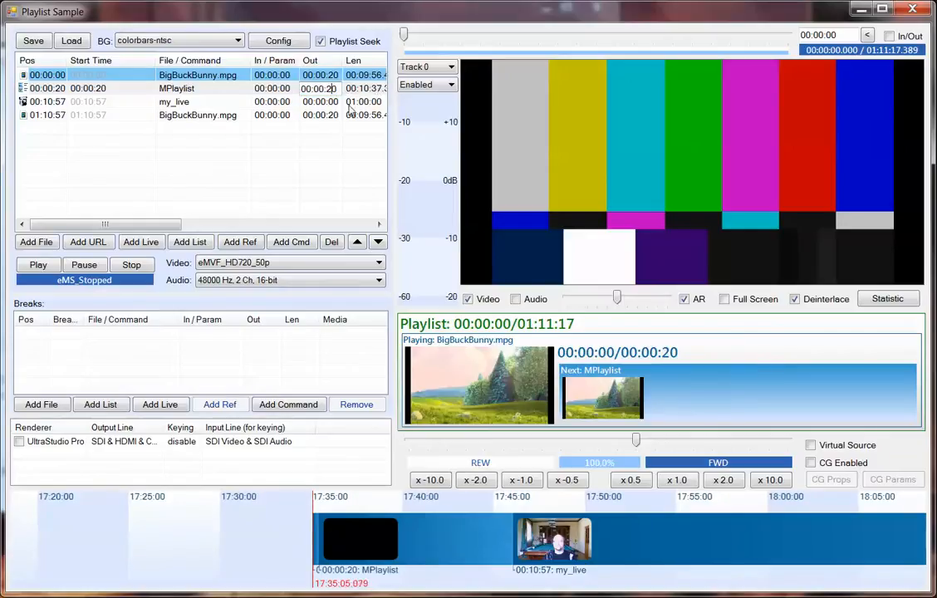
key(Return)
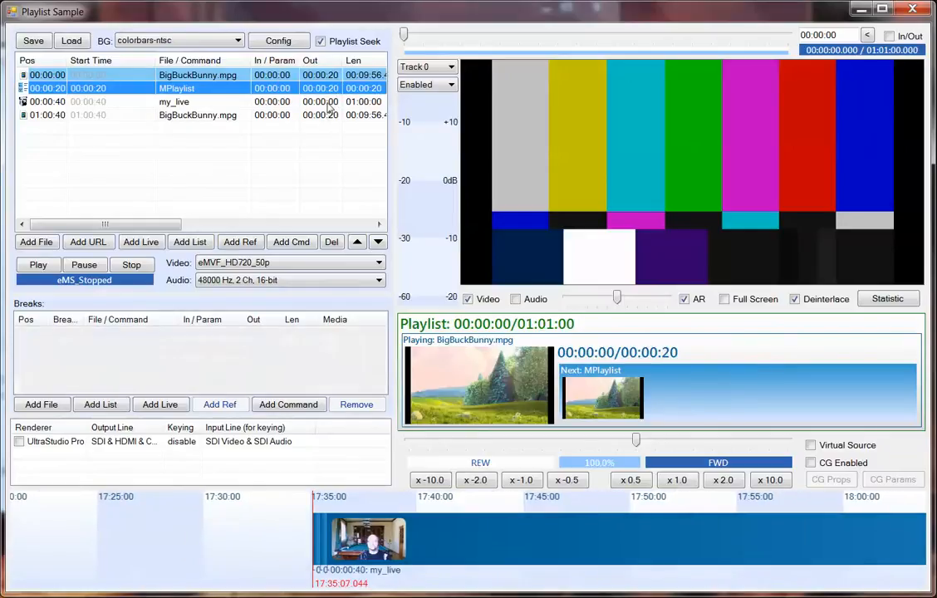
double_click(332, 102)
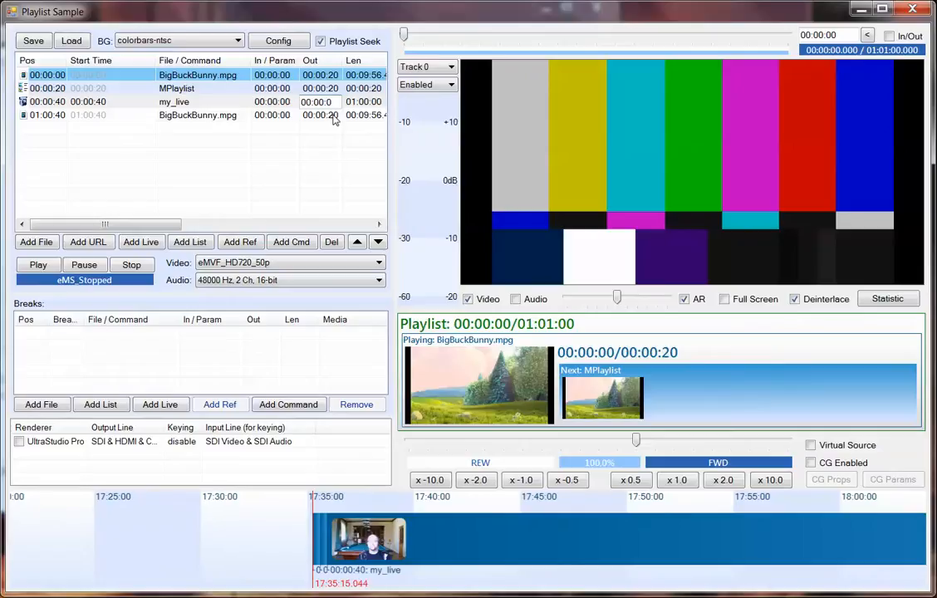
key(Return)
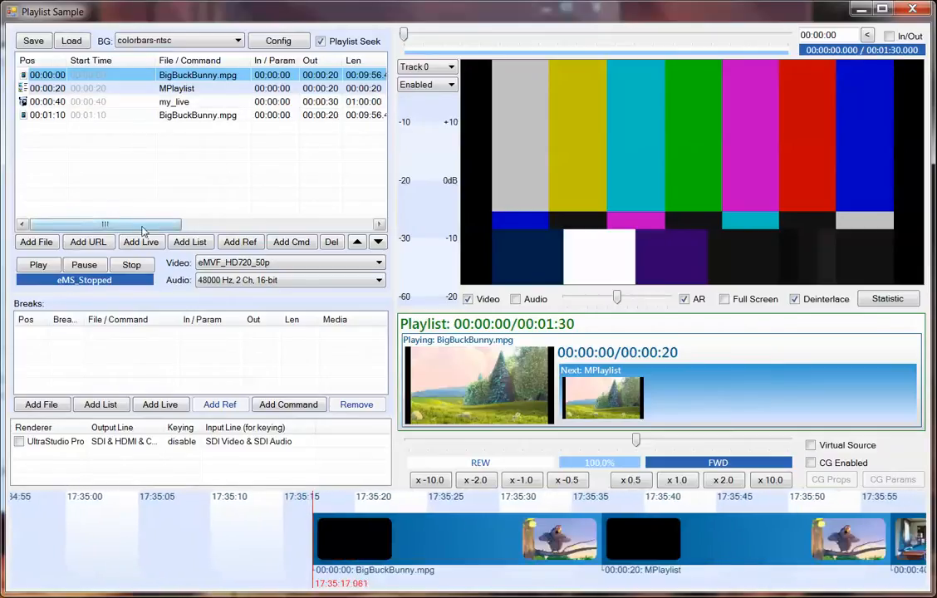
drag(142, 224, 125, 237)
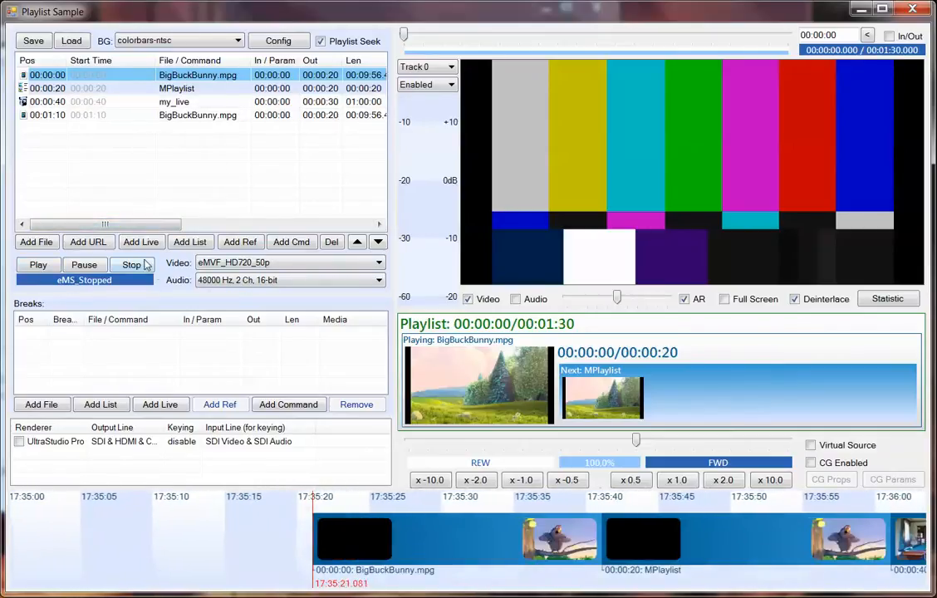
Test the playlist's play, pause and stop controls, restart playback, and slightly lower the preview audio volume.
click(35, 267)
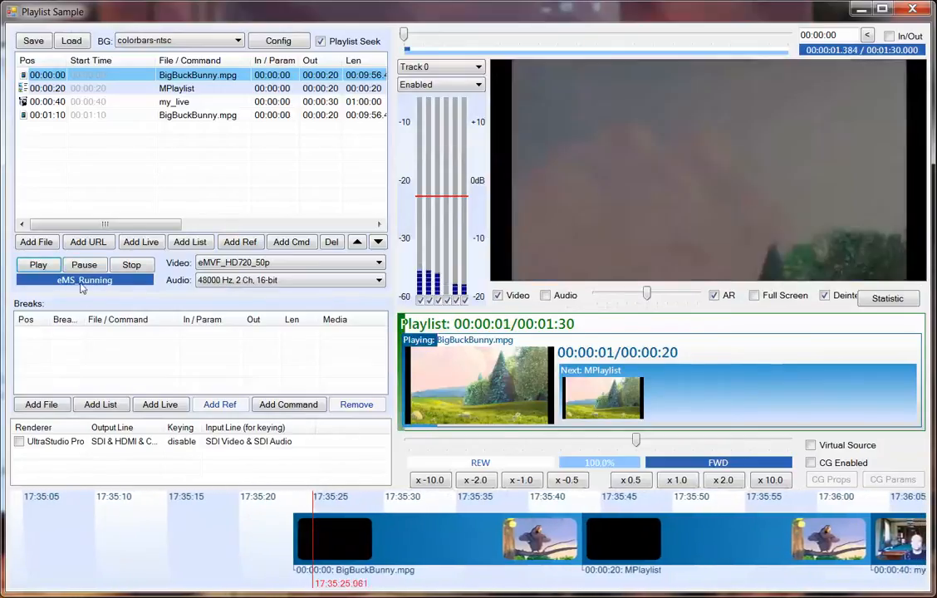
click(102, 266)
click(130, 264)
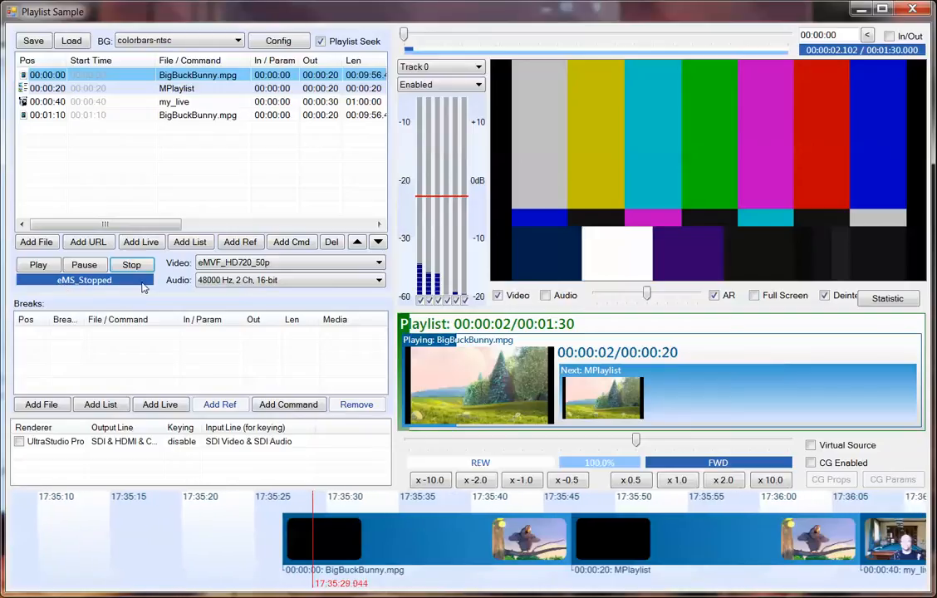
click(42, 264)
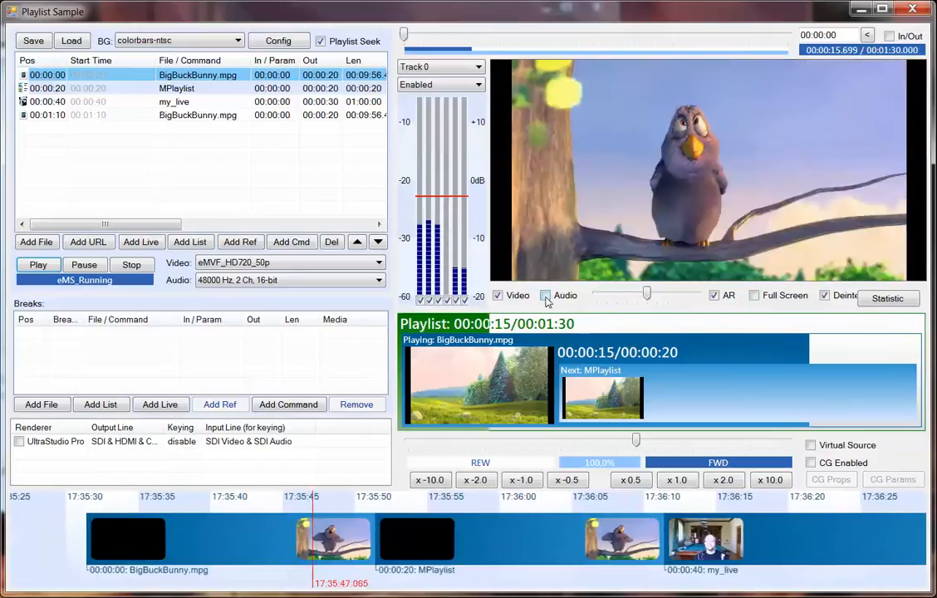
mouse_move(647, 294)
mouse_down()
mouse_move(625, 299)
mouse_move(656, 300)
mouse_move(635, 300)
mouse_up()
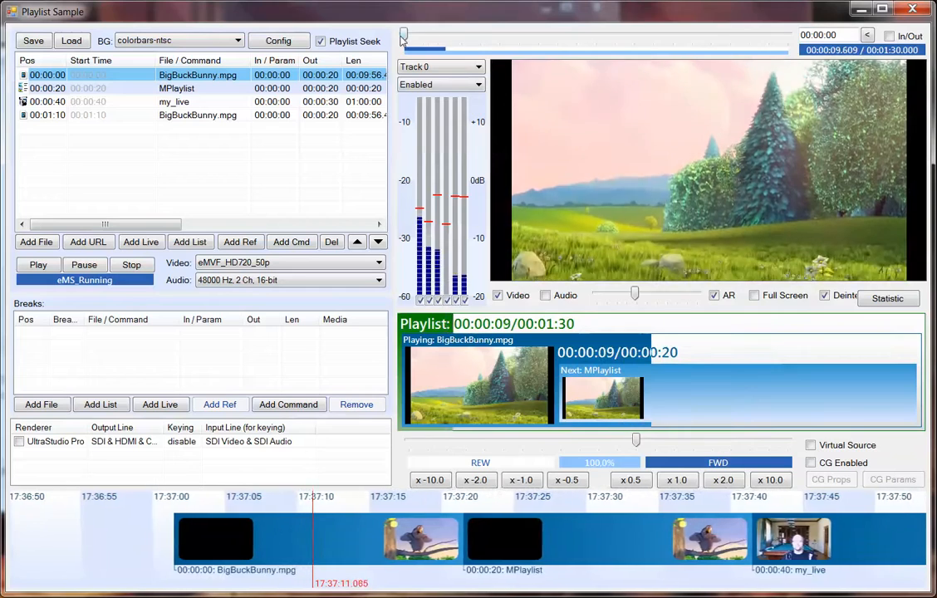
Scrub back and forth through the whole playlist with the seek slider, moving between the file, nested list and live items.
click(476, 36)
drag(504, 47, 756, 48)
click(571, 42)
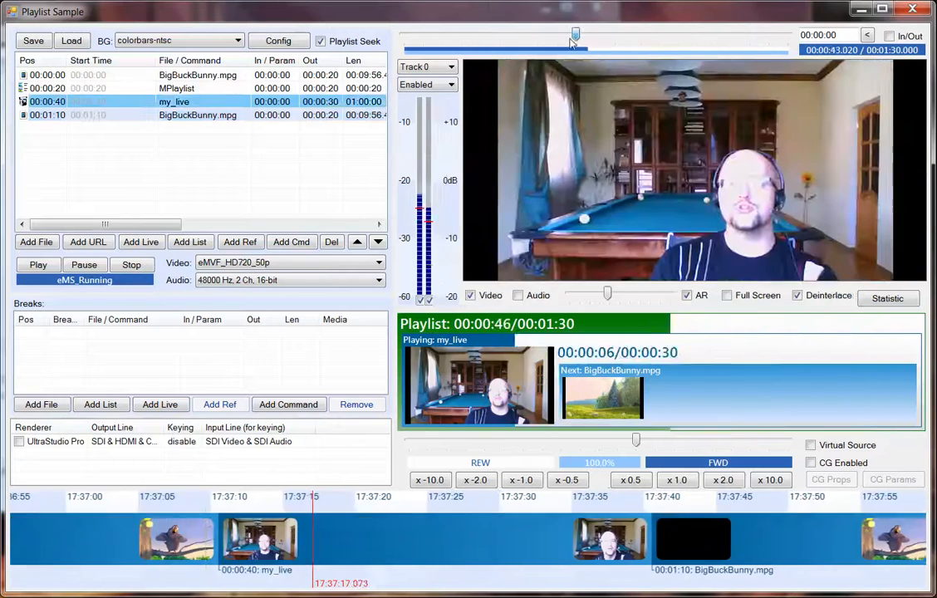
drag(470, 44, 765, 51)
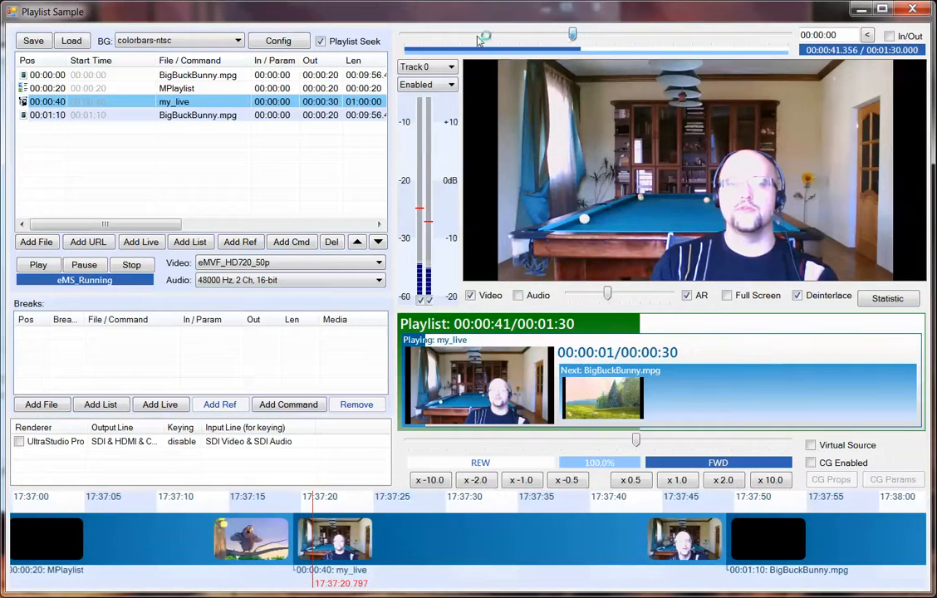
drag(479, 40, 411, 34)
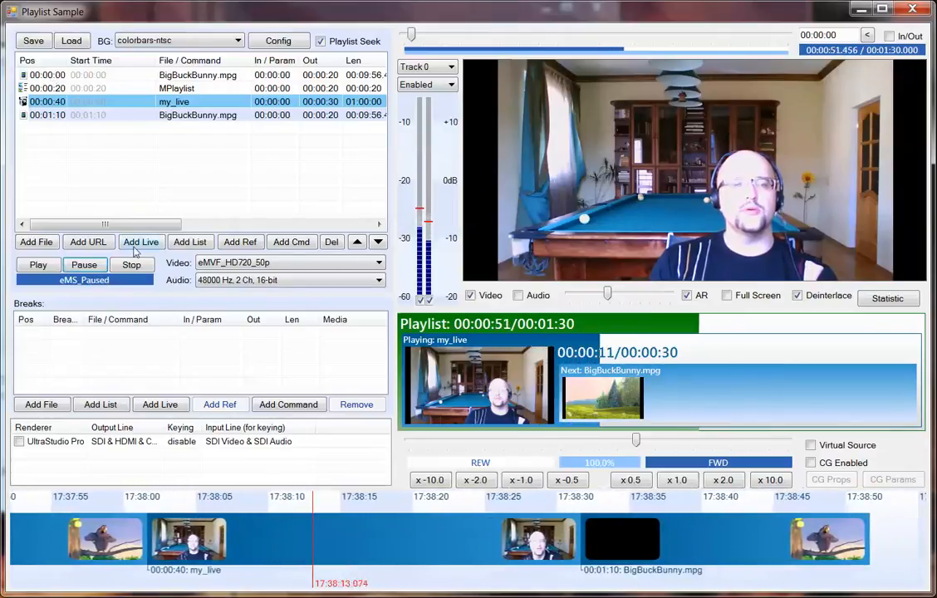
Resume playback, jump to the MPlaylist item, and pause it.
click(37, 265)
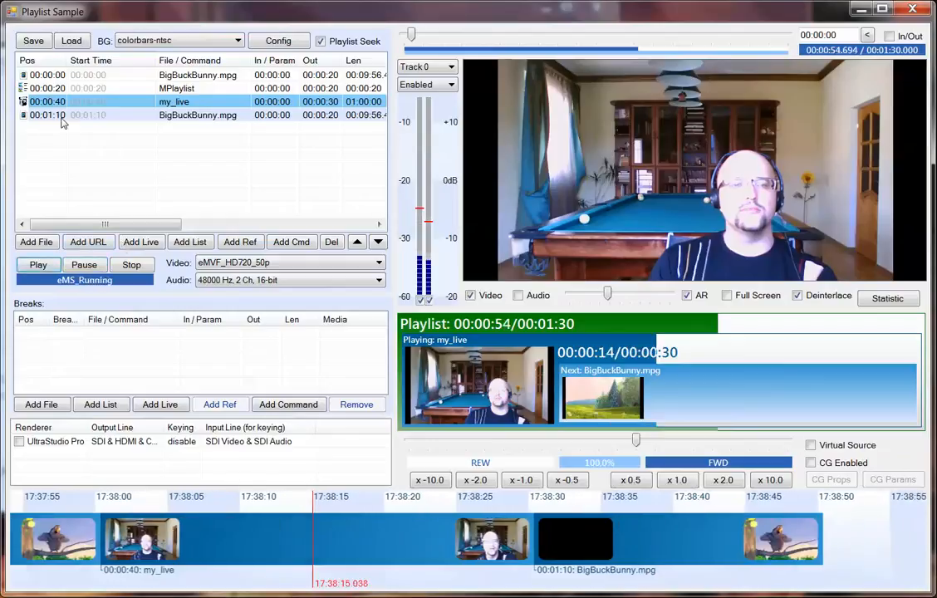
click(42, 88)
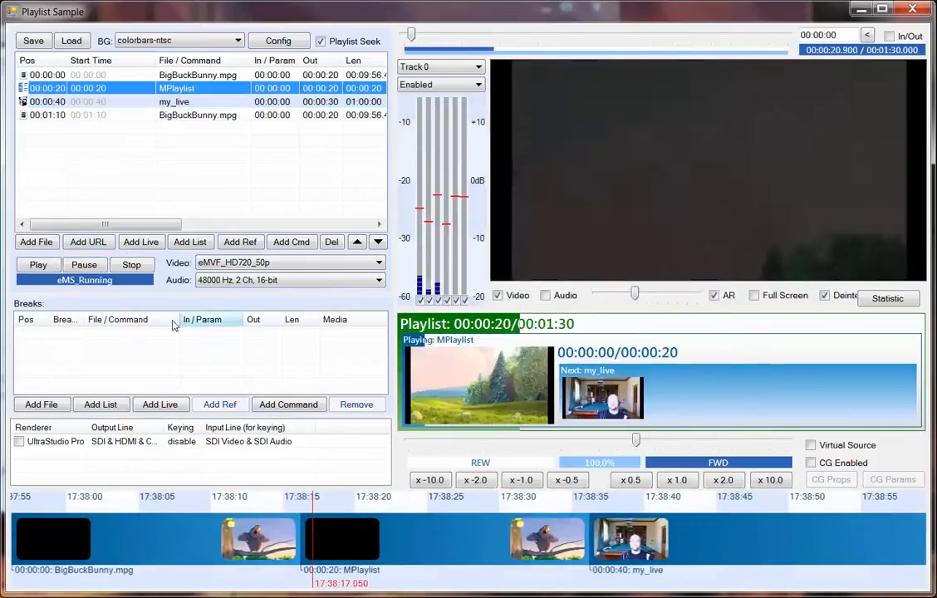
click(85, 265)
Add Wildlife.wmv from Sample Videos as a break in the first BigBuckBunny.mpg item.
shift+click(44, 75)
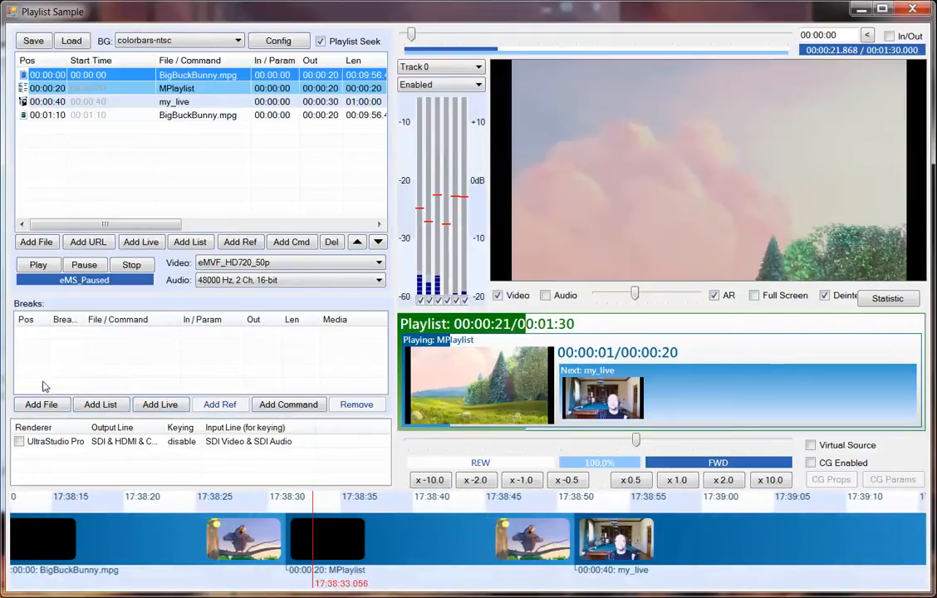
click(42, 408)
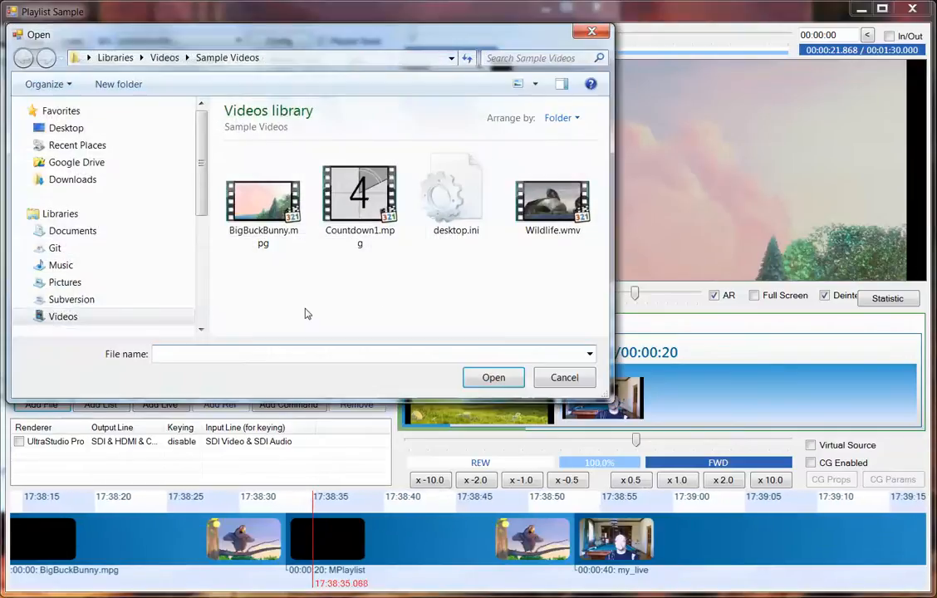
double_click(550, 213)
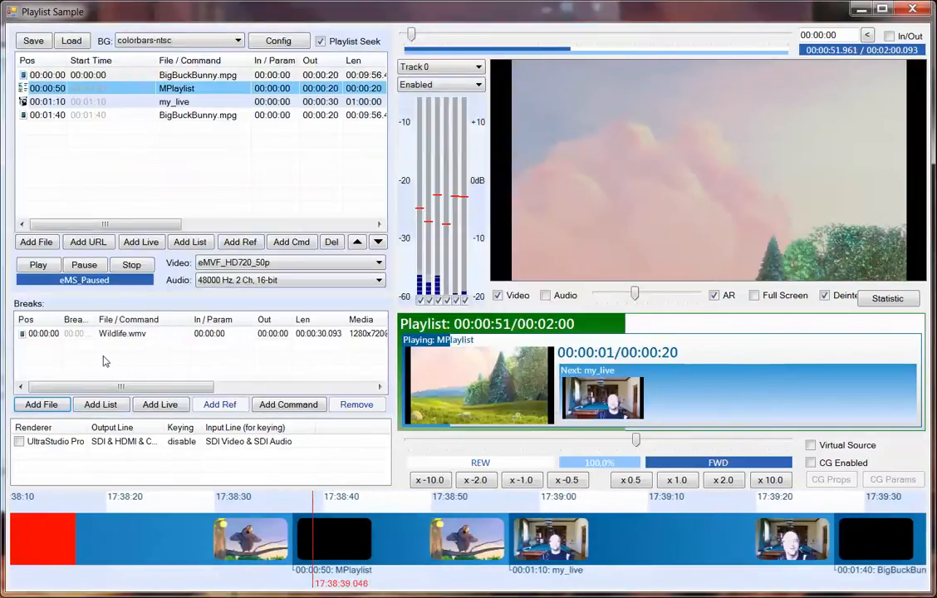
Set the Wildlife.wmv break's out point to 00:00:05 and its position to 00:00:05.
double_click(278, 336)
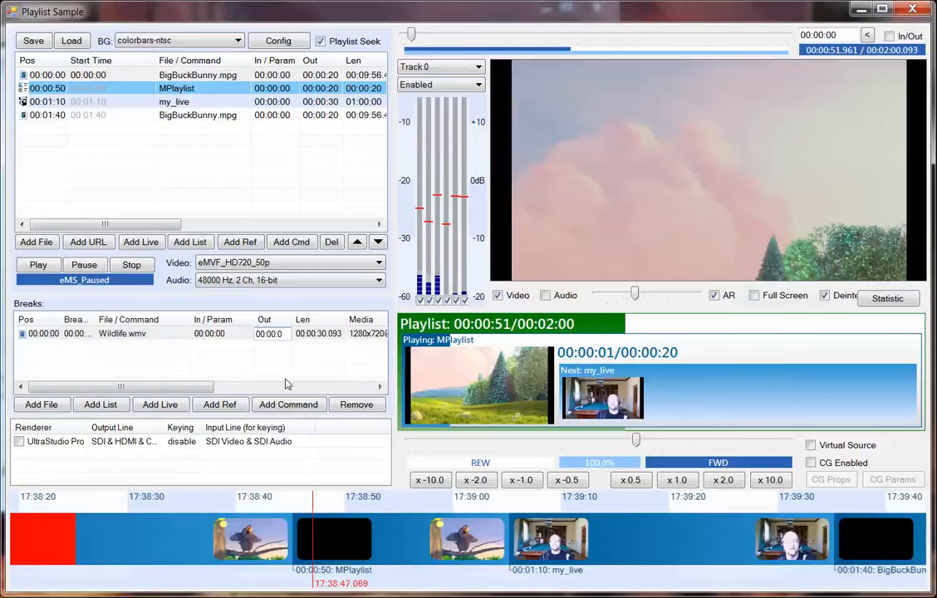
key(Return)
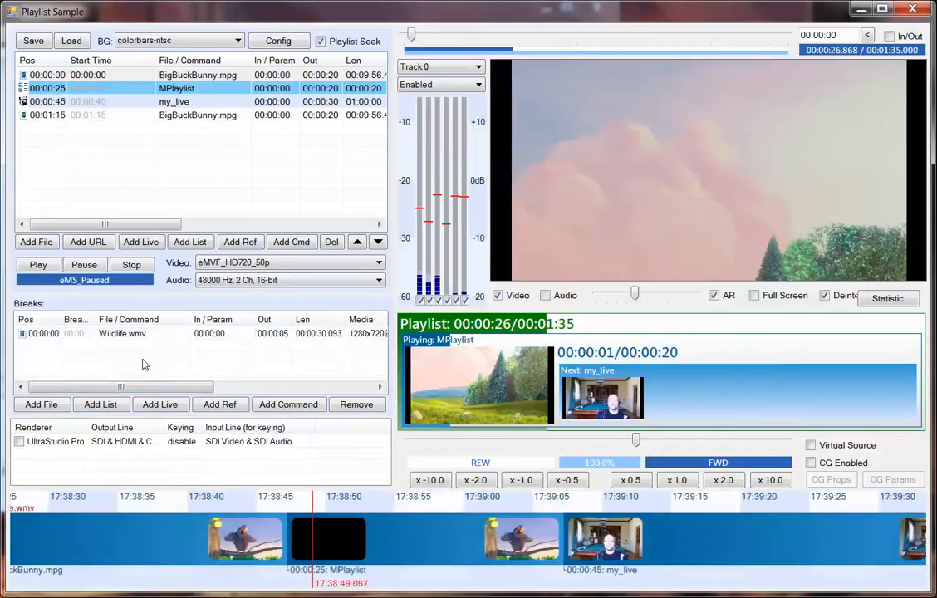
drag(63, 319, 89, 319)
double_click(49, 333)
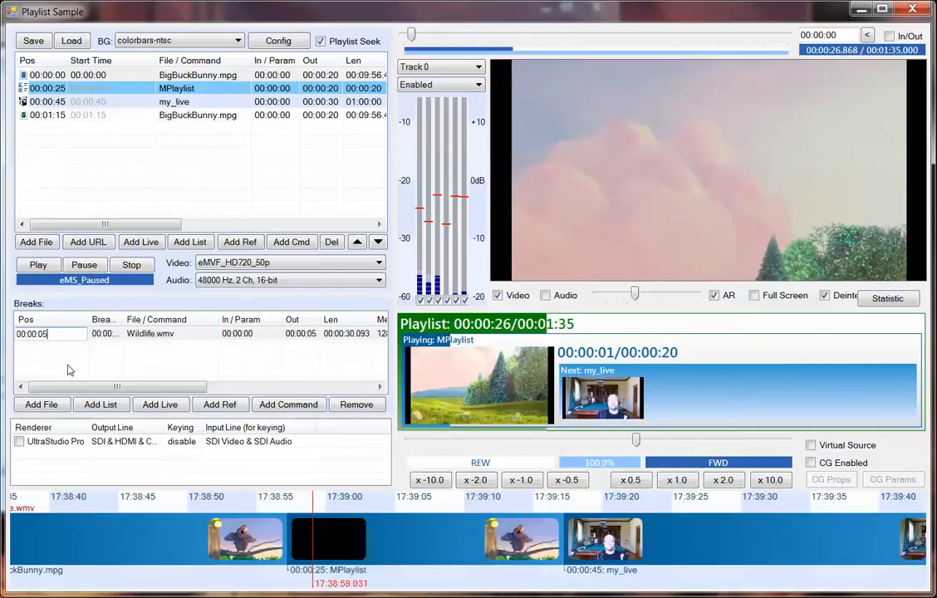
key(Return)
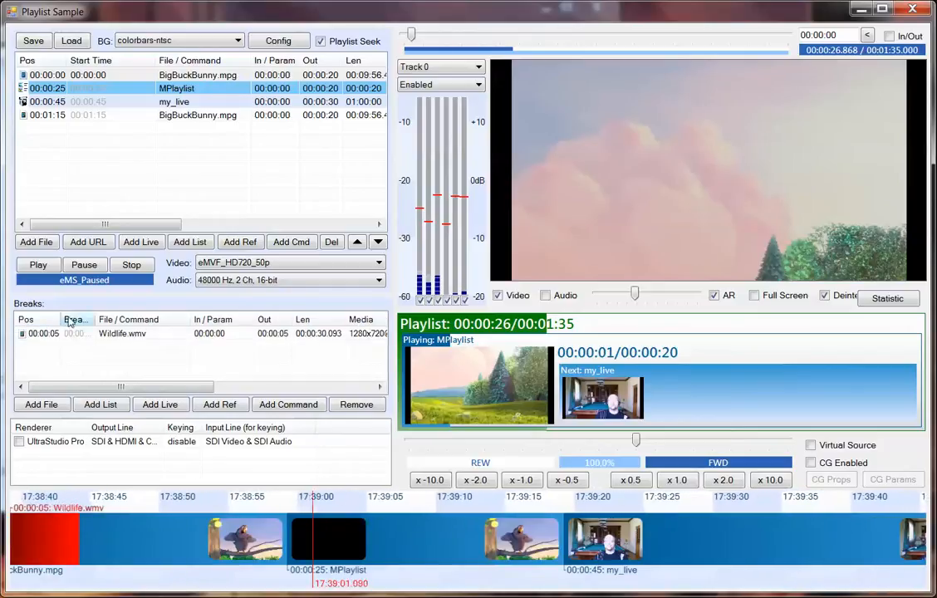
drag(61, 319, 72, 319)
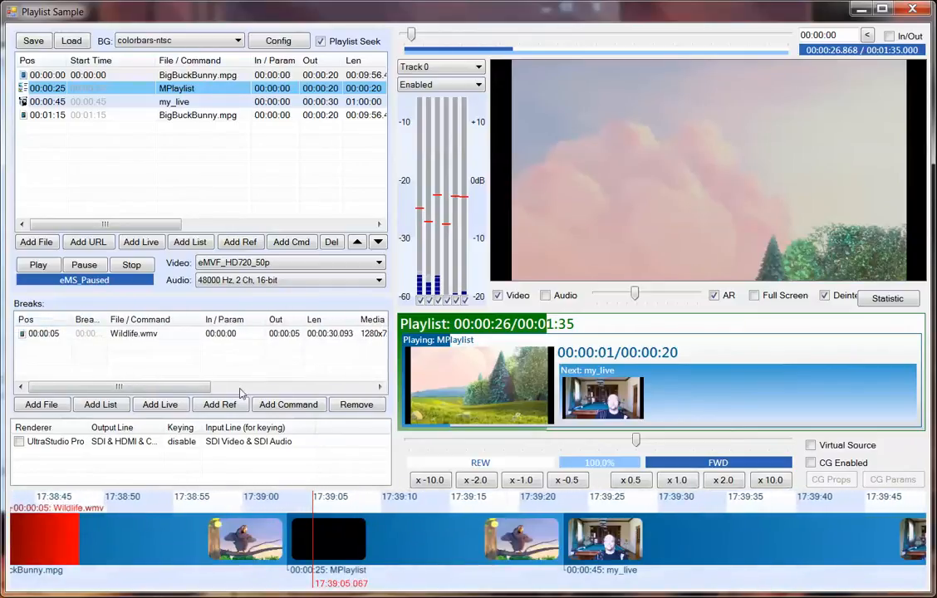
Play the playlist from the first BigBuckBunny.mpg item to check the inserted break.
click(45, 75)
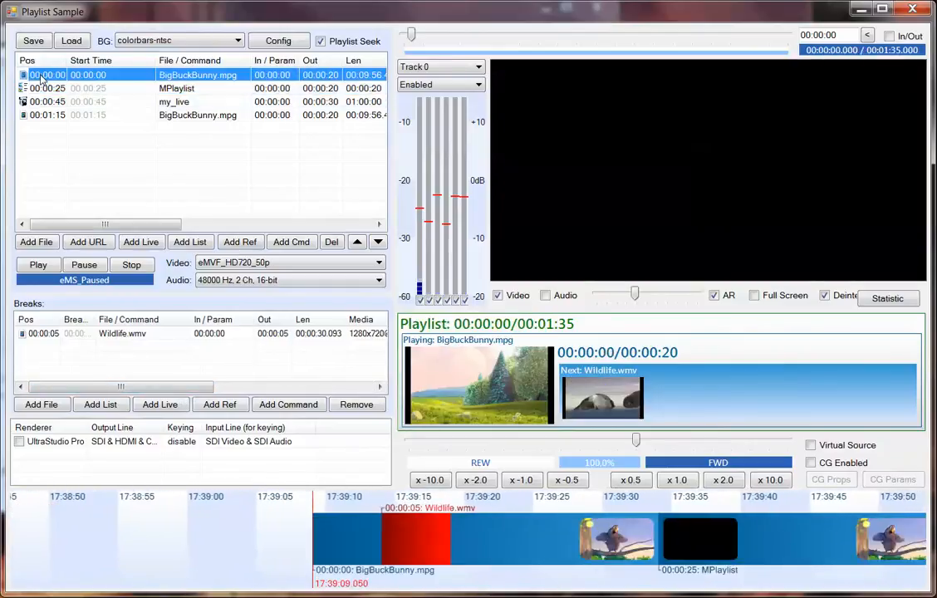
click(37, 264)
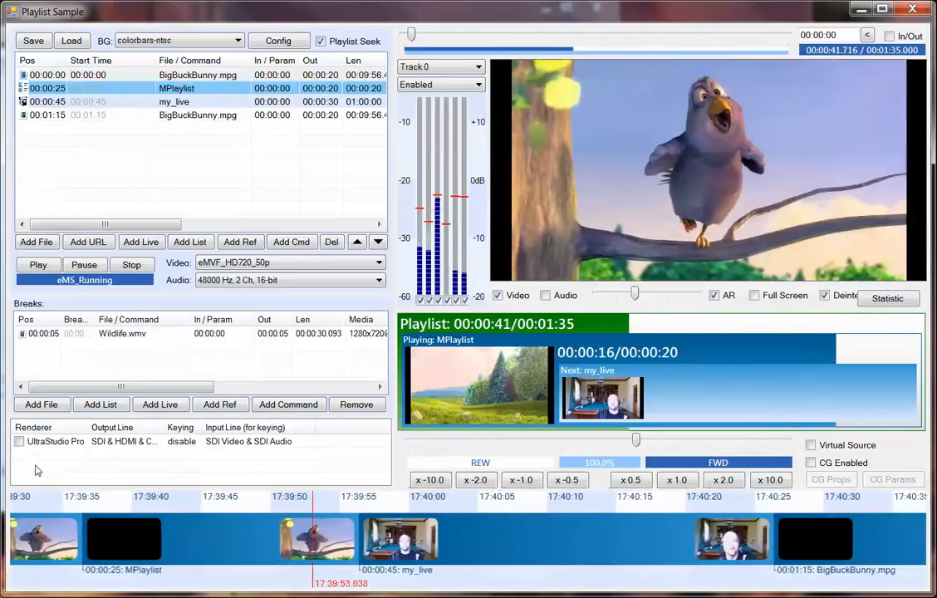
Switch the UltraStudio Pro renderer on and off, and examine its output line, keying and input line options.
click(19, 441)
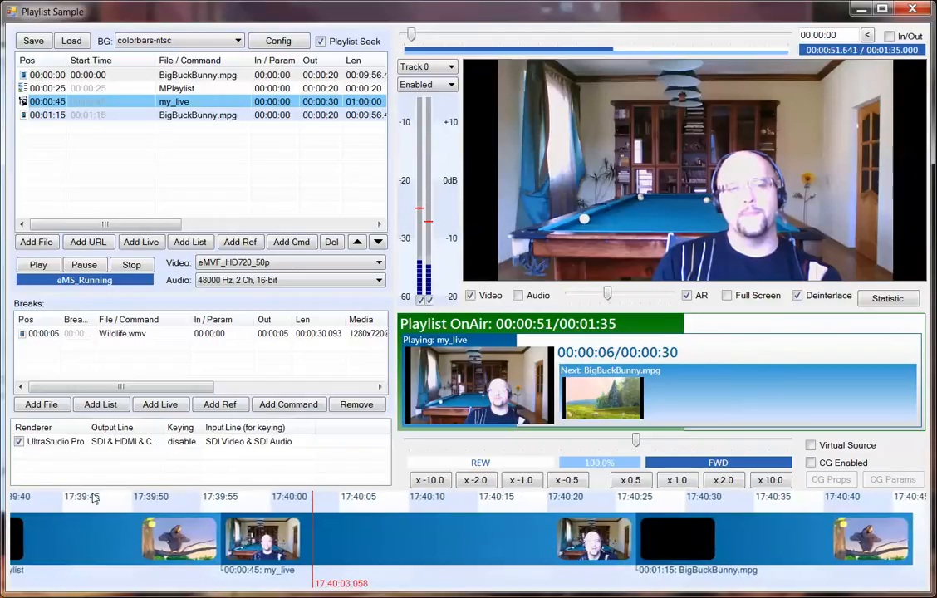
click(20, 444)
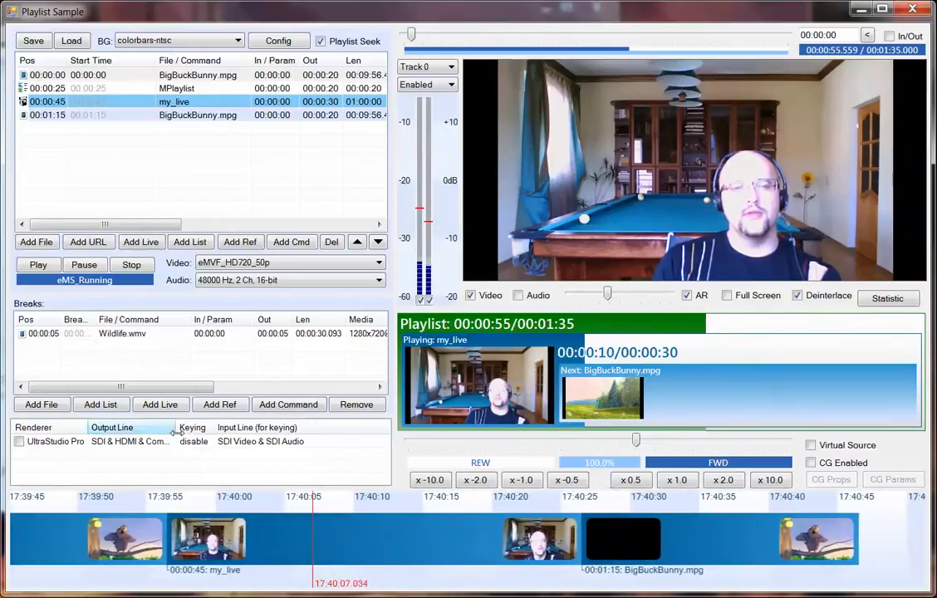
click(130, 443)
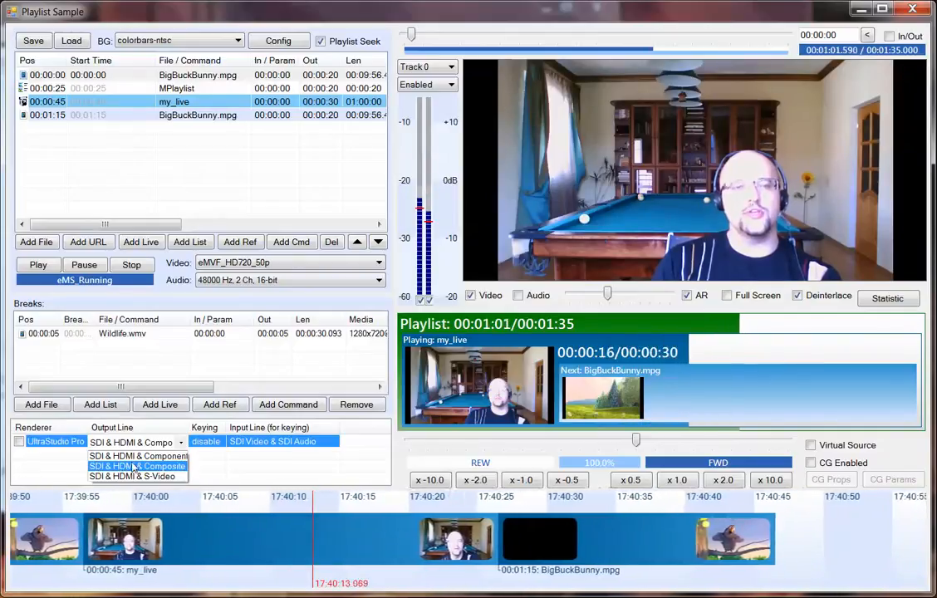
click(204, 443)
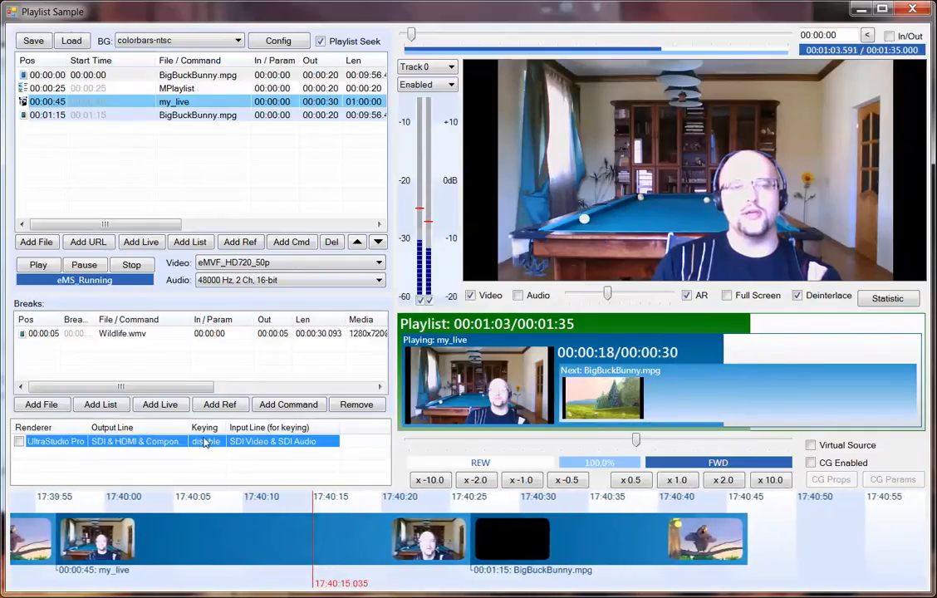
click(215, 443)
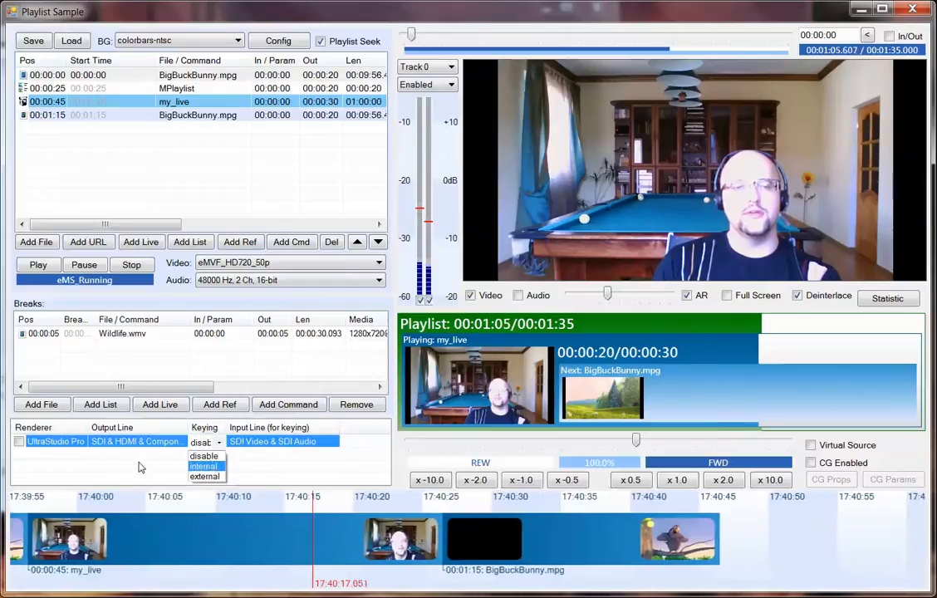
click(285, 468)
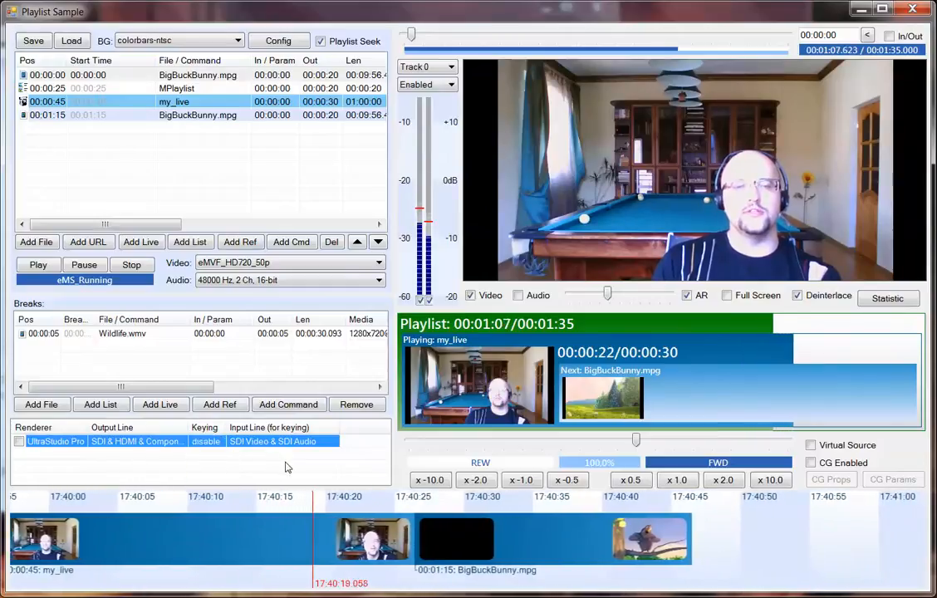
click(270, 445)
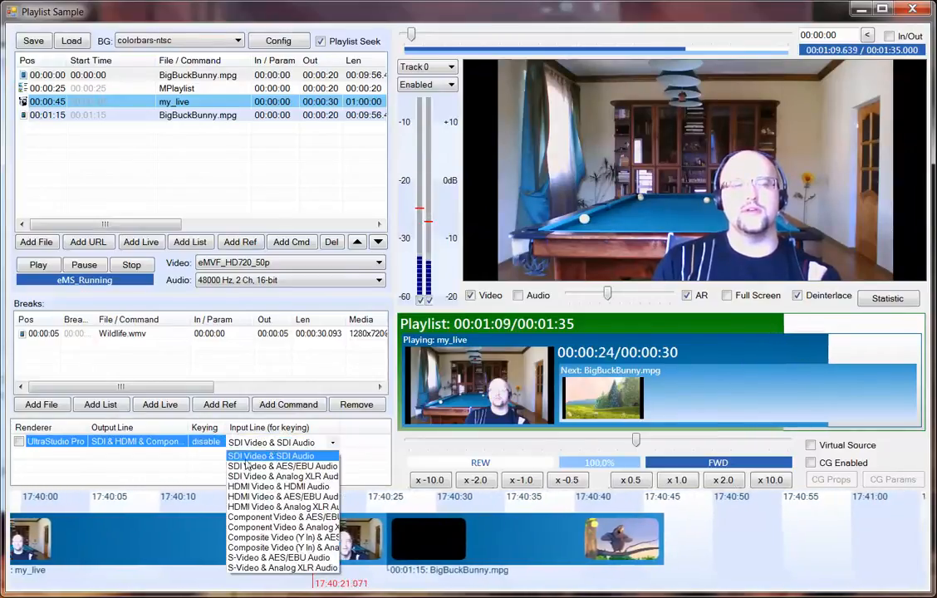
click(206, 466)
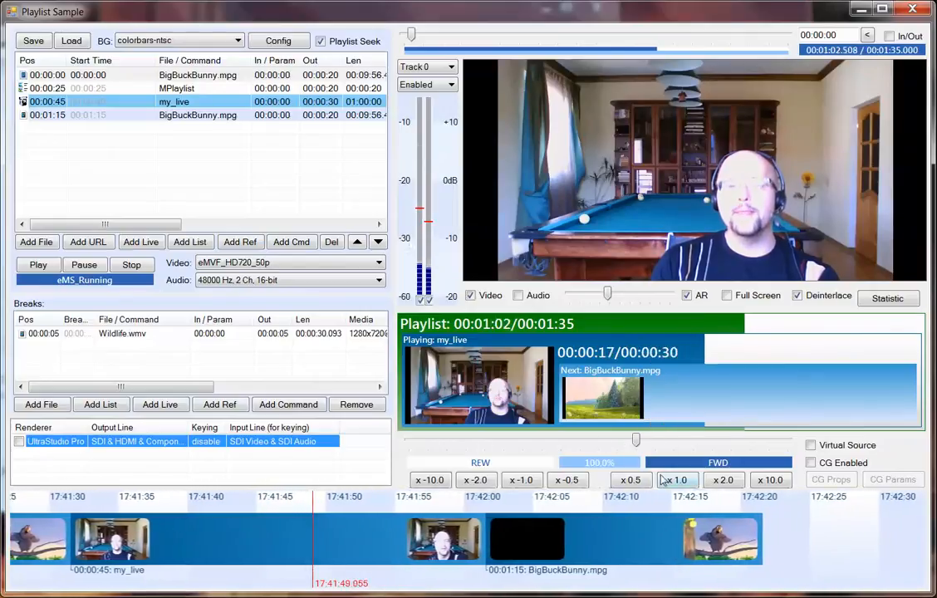
Try 10.0x forward playback on the live item, and jump playback to the MPlaylist item.
click(772, 483)
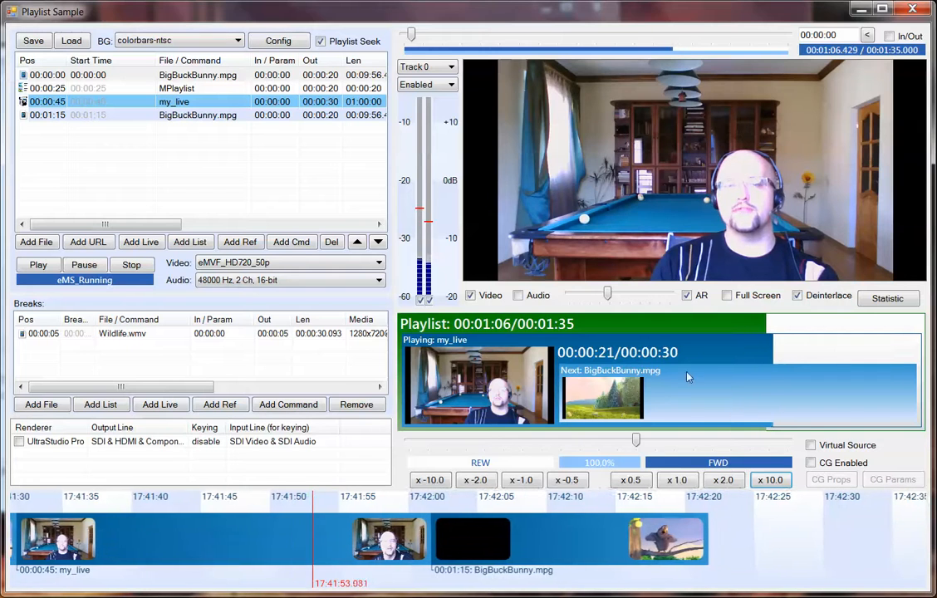
double_click(49, 77)
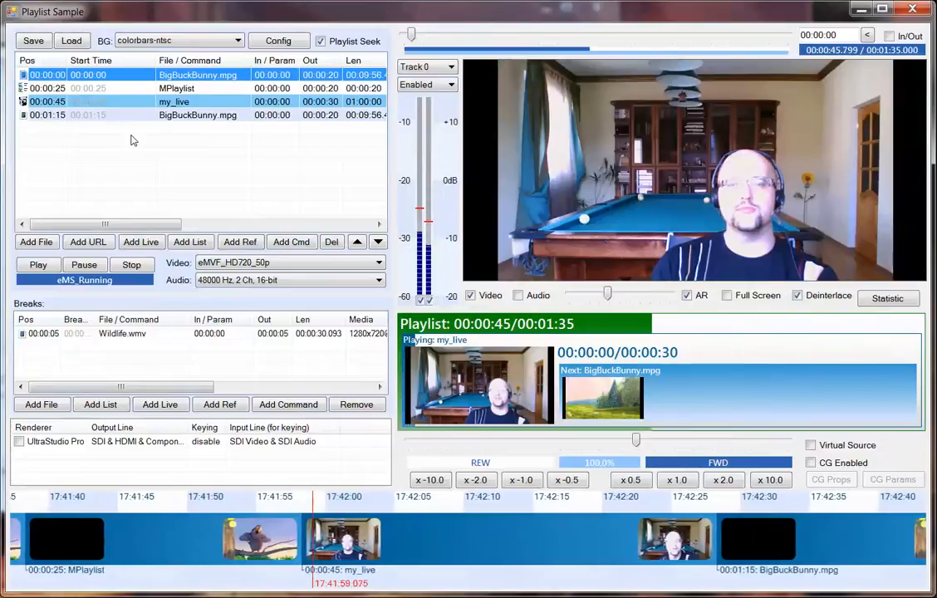
double_click(33, 89)
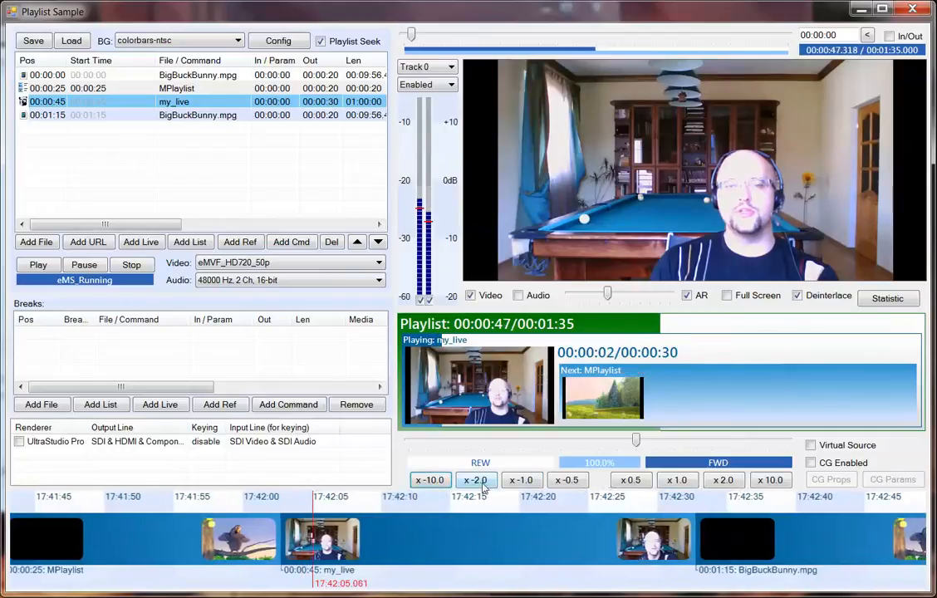
click(41, 91)
Test MPlaylist playback at -1.0x, 1.0x, 2.0x, -2.0x and about 182%, and return to 1.0x speed.
click(527, 484)
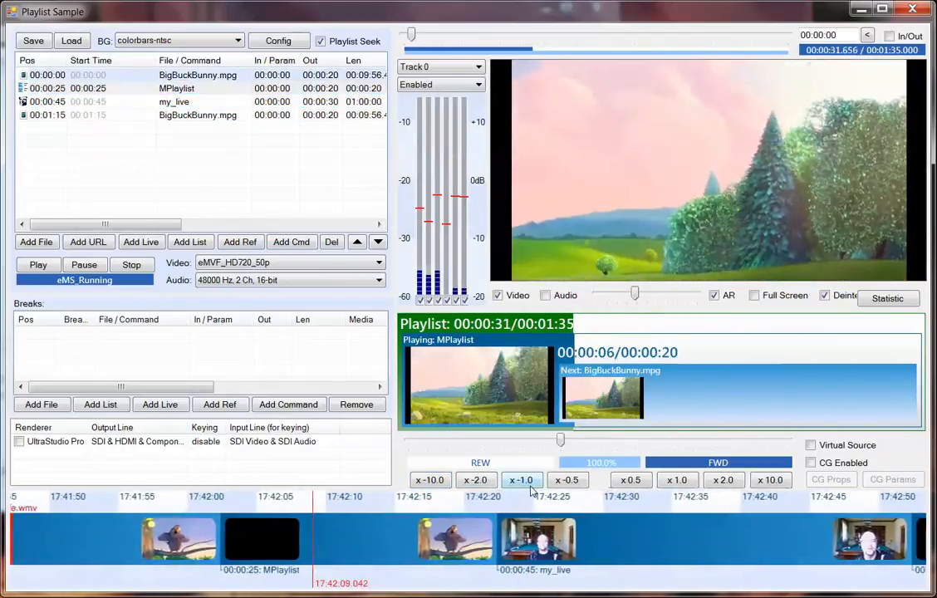
click(677, 482)
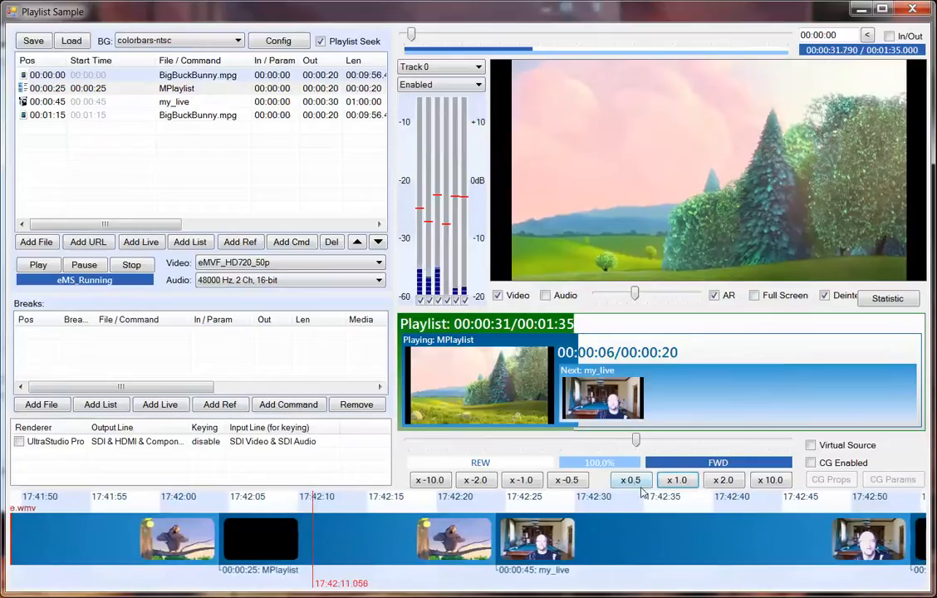
click(723, 480)
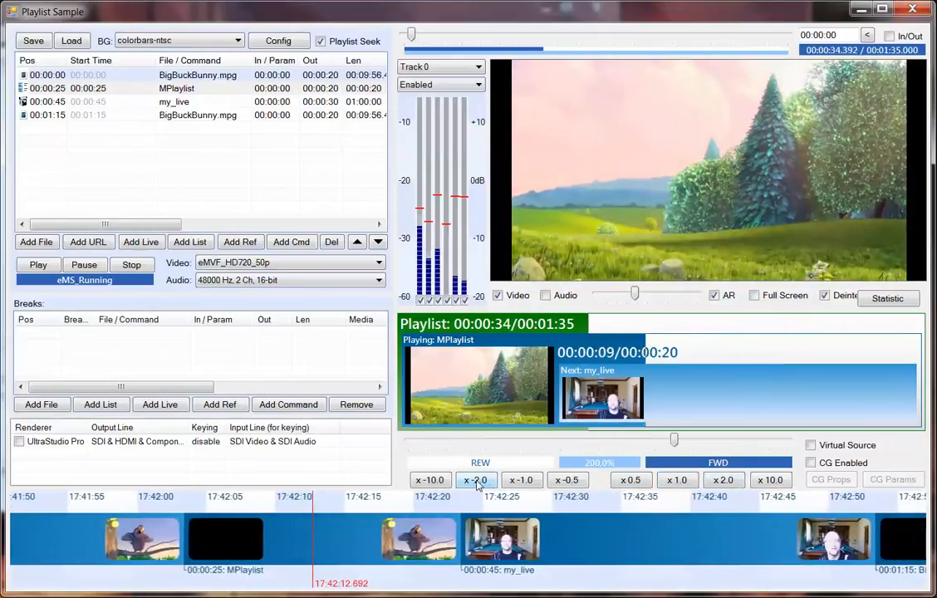
click(475, 481)
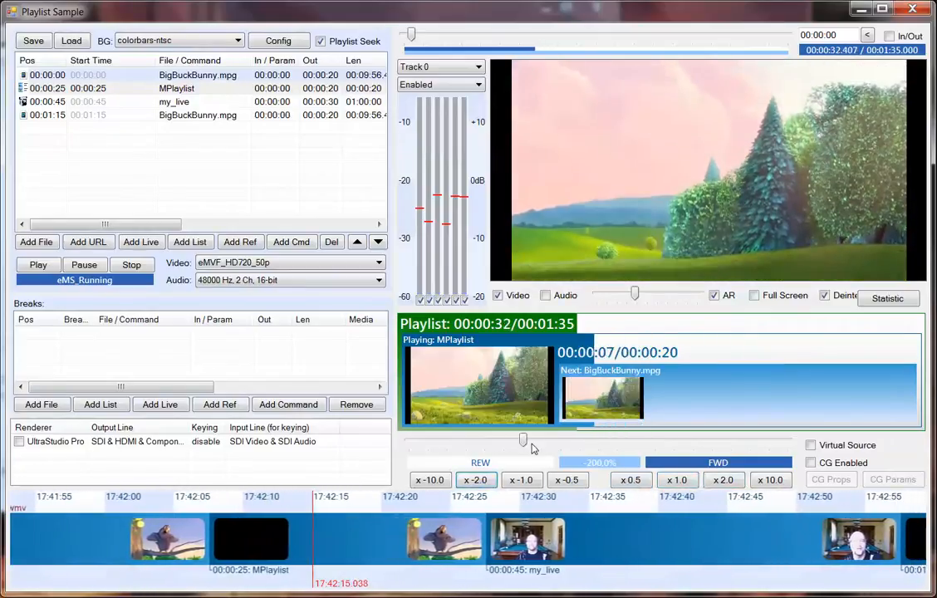
drag(524, 441, 667, 440)
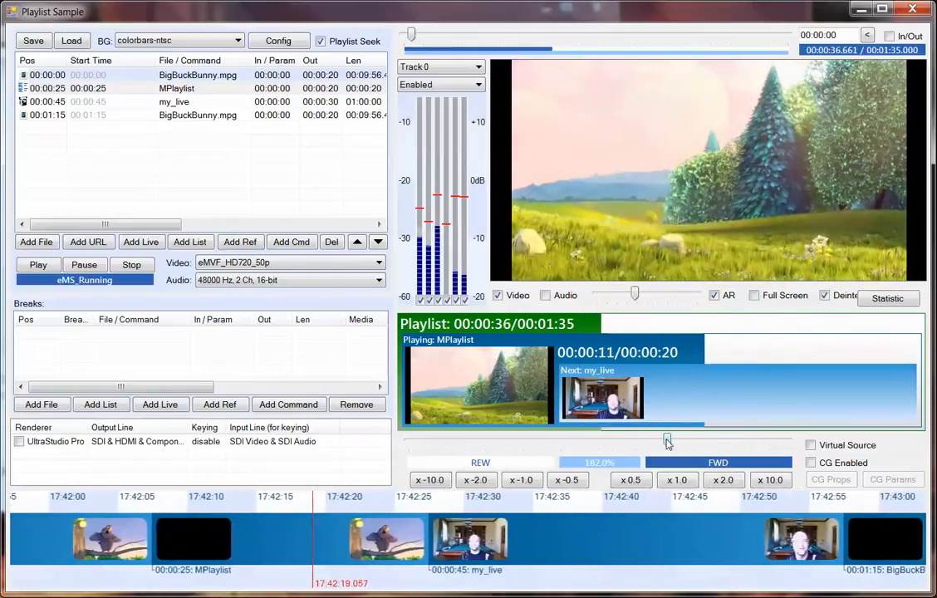
click(677, 489)
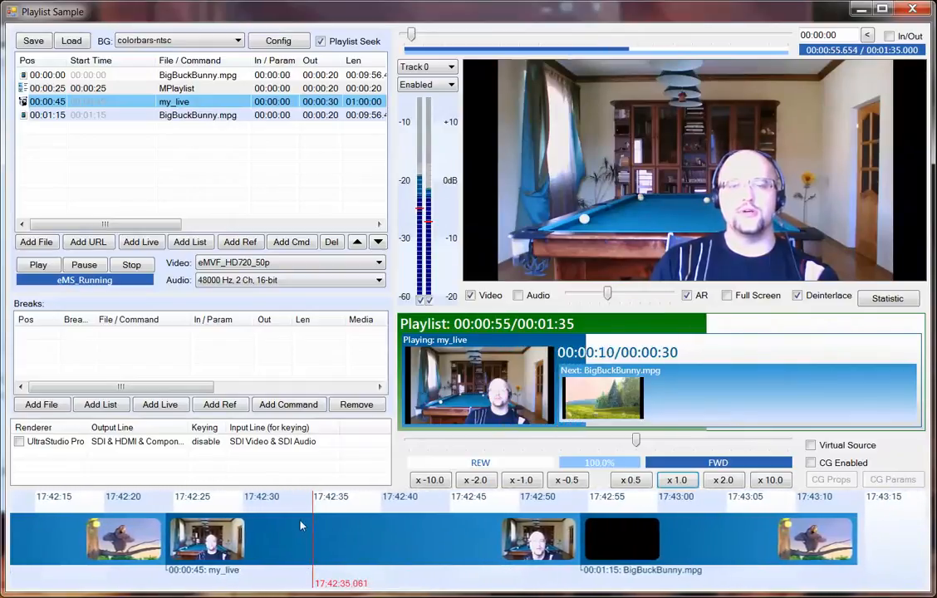
Stop the playlist and seek to several positions across its items directly on the timeline.
click(131, 265)
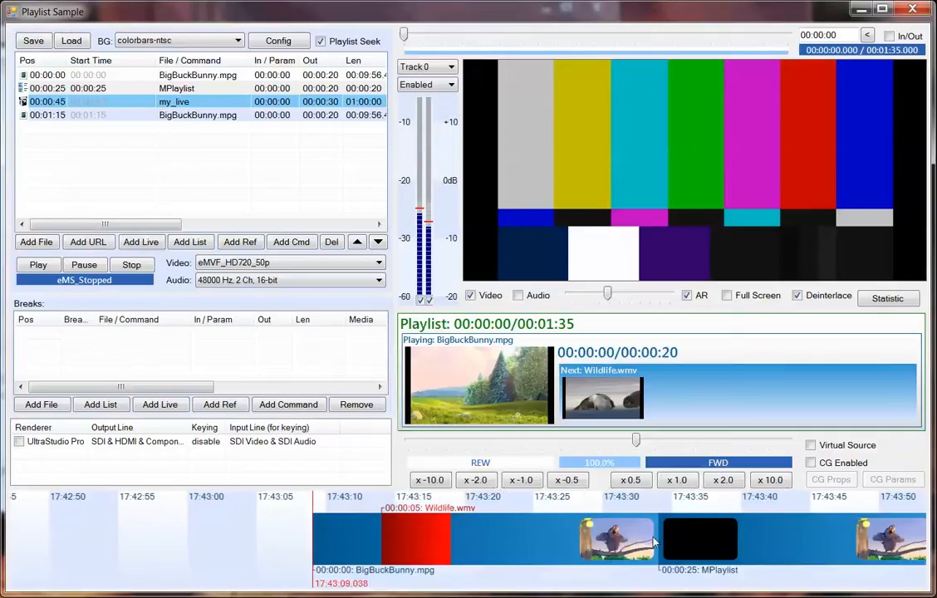
click(527, 544)
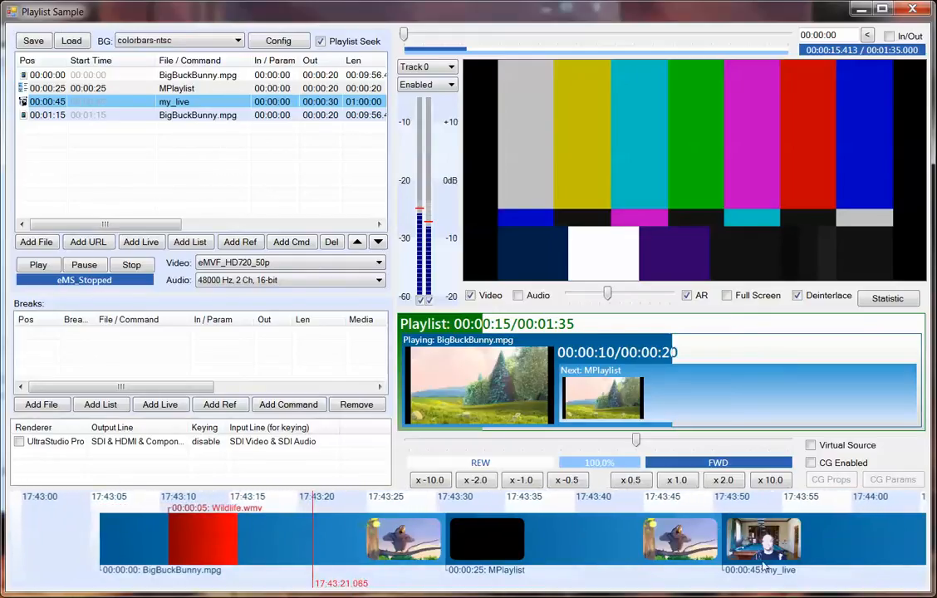
click(839, 540)
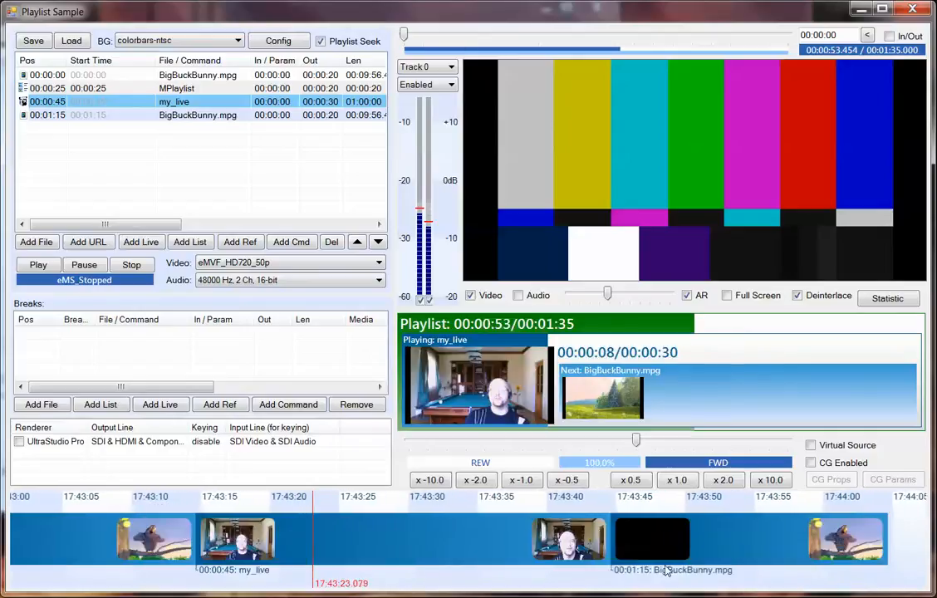
click(721, 552)
click(81, 545)
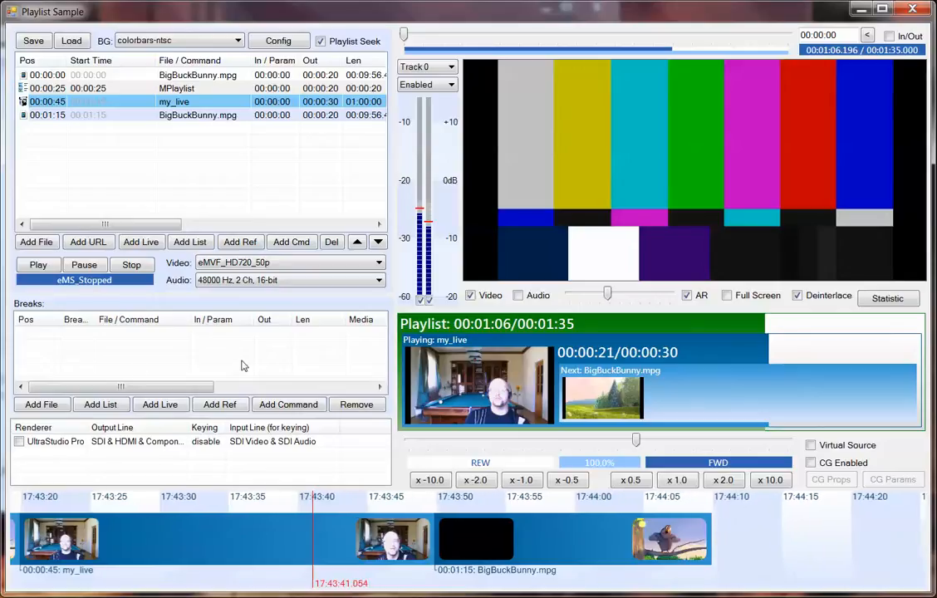
Play the playlist from the sought position, resume it after a pause, and enable the Virtual Source output.
click(38, 264)
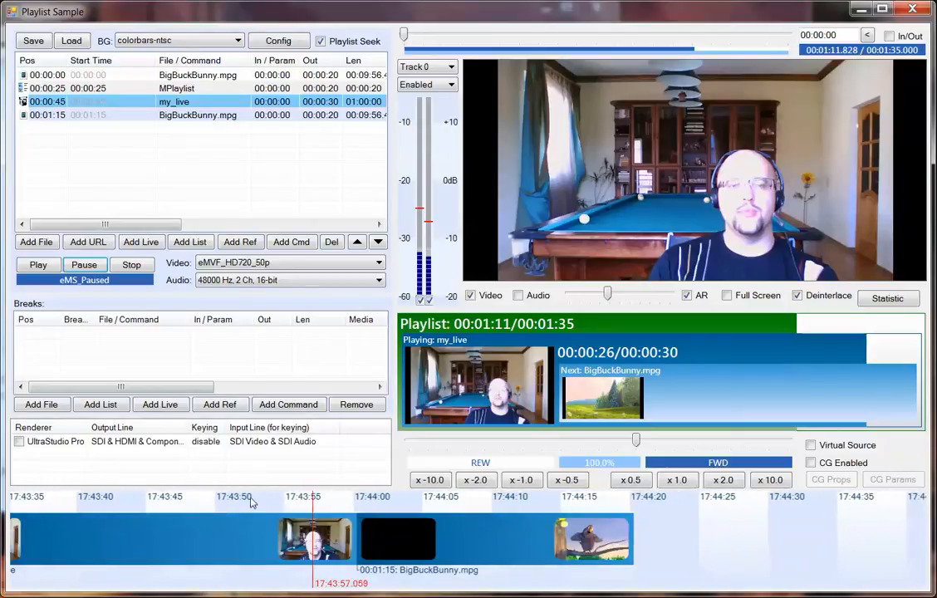
click(43, 270)
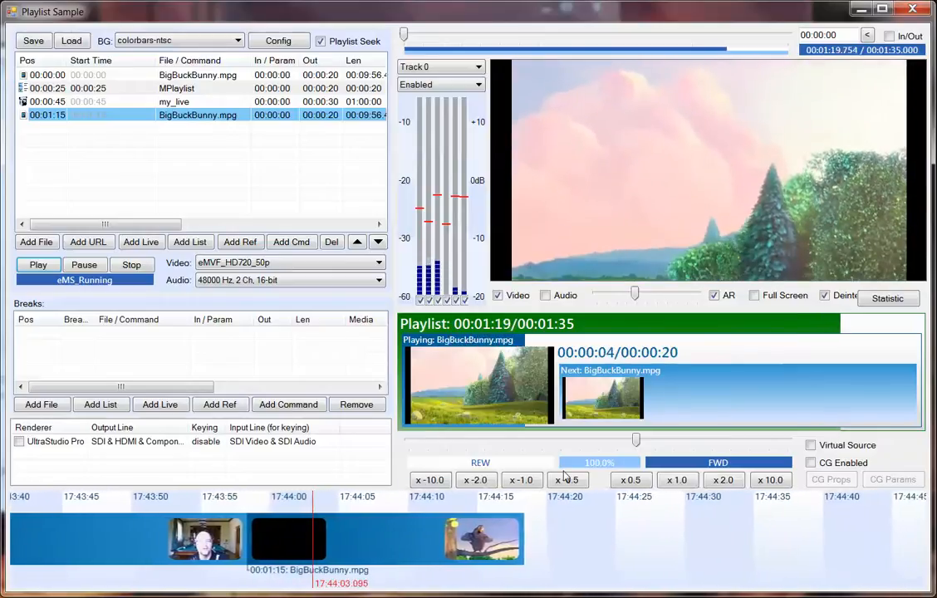
click(812, 446)
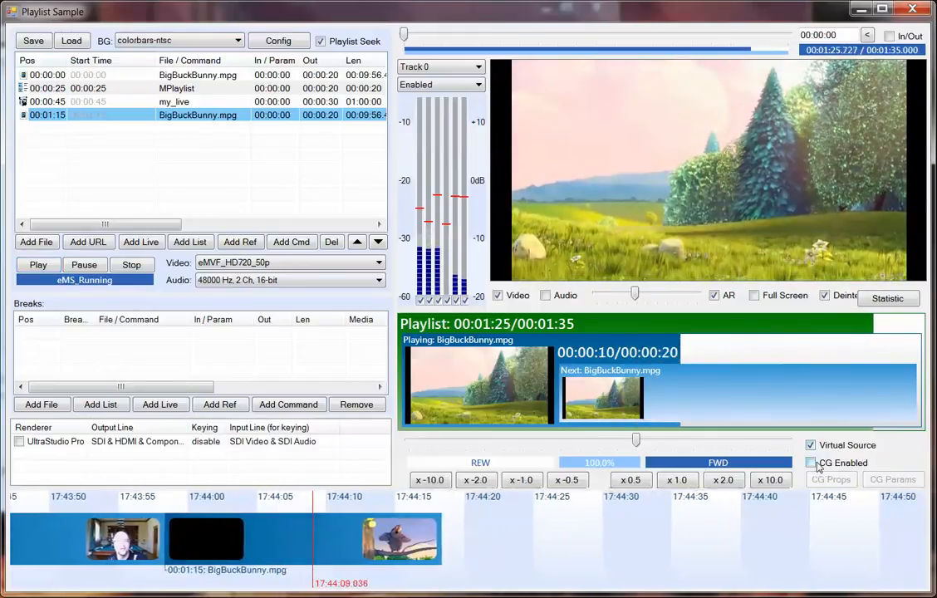